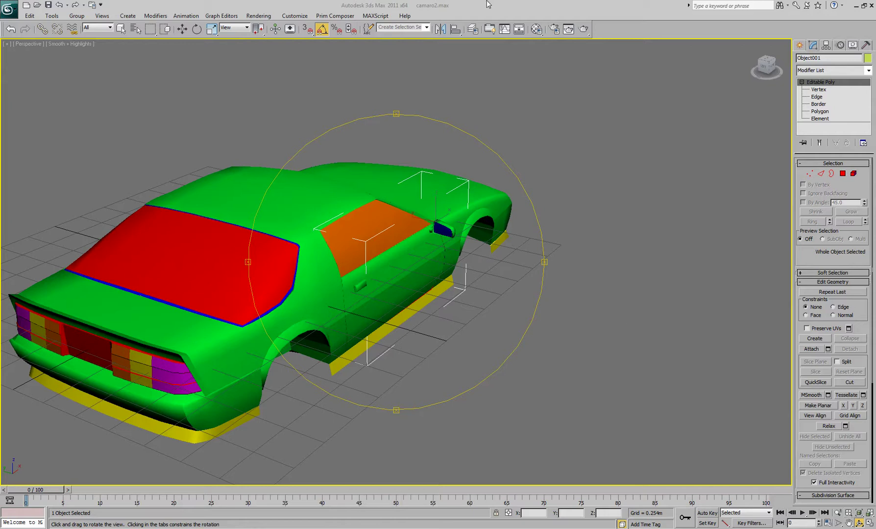
# Step: Clone the car's door, including its window and mirror, as one copy and place it beside the car body
pyautogui.moveTo(373, 340); pyautogui.dragTo(374, 318)
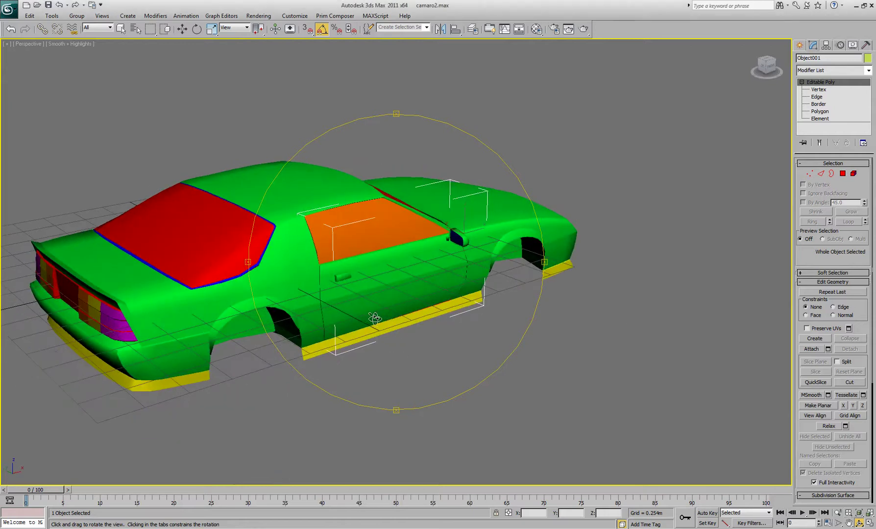
pyautogui.click(183, 29)
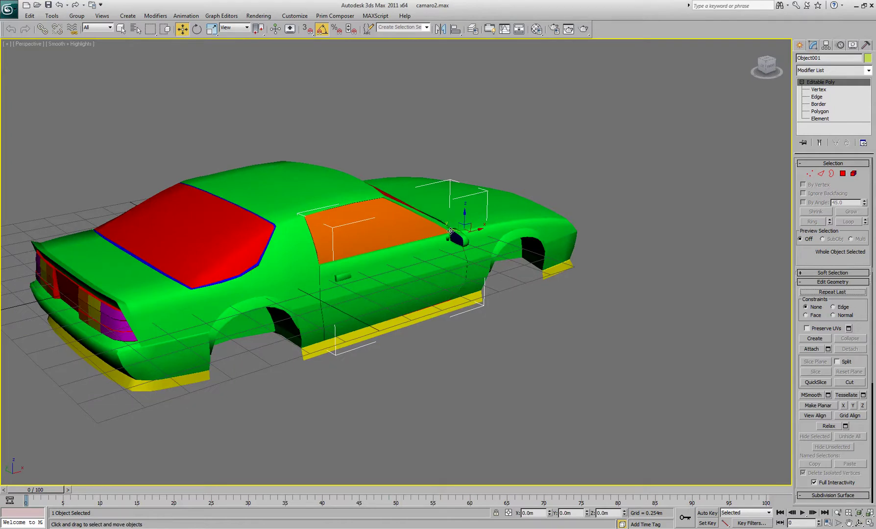
pyautogui.moveTo(450, 230)
pyautogui.keyDown('shift'); pyautogui.mouseDown()
pyautogui.moveTo(671, 353)
pyautogui.moveTo(652, 302)
pyautogui.mouseUp(); pyautogui.keyUp('shift')
pyautogui.click(430, 306)
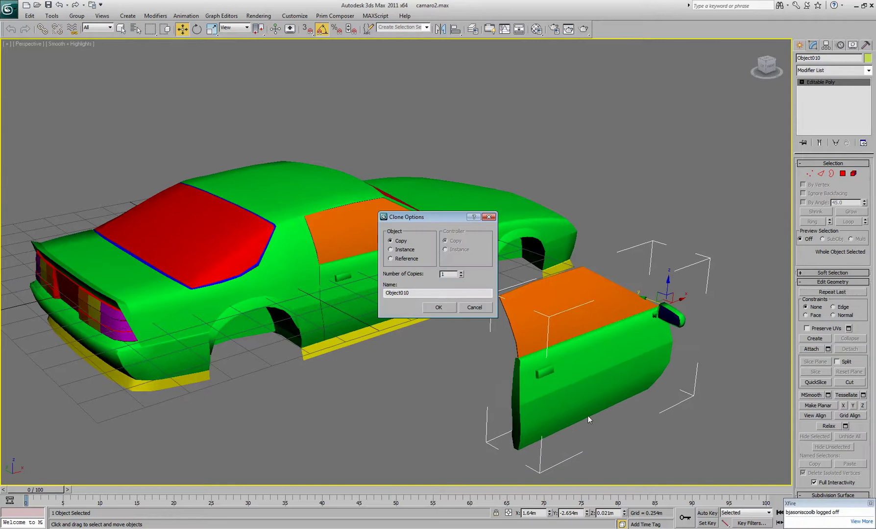
pyautogui.click(870, 504)
# Step: Select every polygon of the copied door that has material ID 8
pyautogui.click(858, 513)
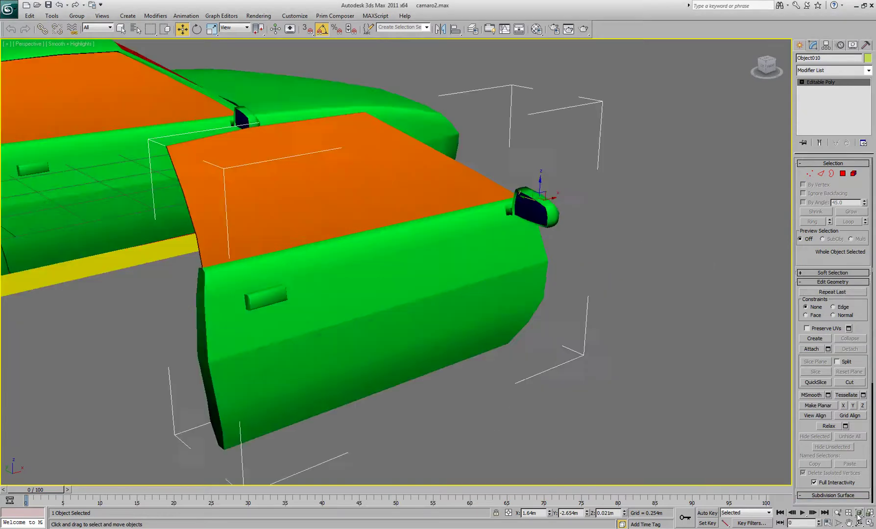
pyautogui.click(859, 522)
pyautogui.moveTo(313, 308); pyautogui.dragTo(478, 313)
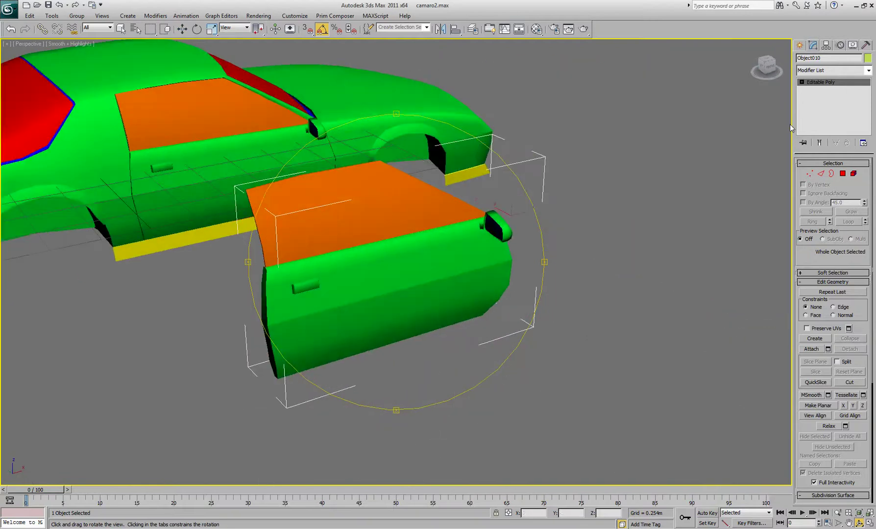
pyautogui.click(842, 175)
pyautogui.click(496, 295)
pyautogui.scroll(-7, 841, 403)
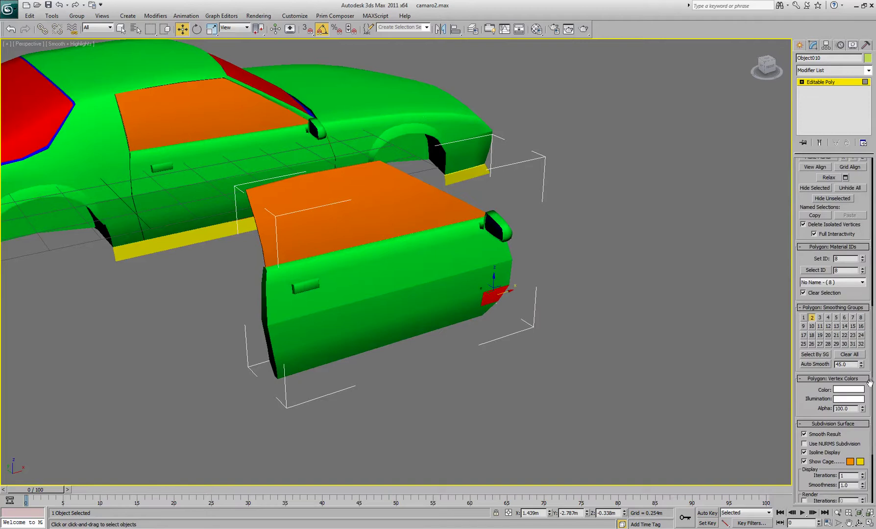
pyautogui.click(822, 273)
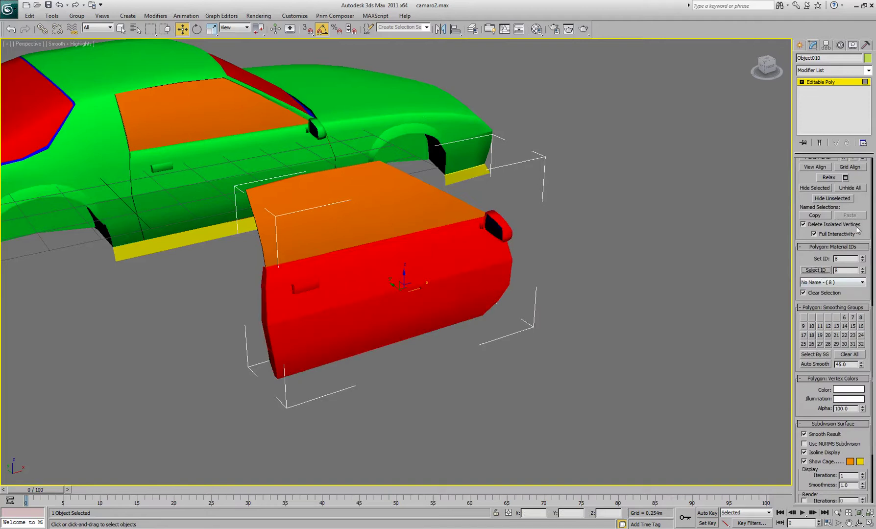
# Step: Detach the selected door polygons as the separate object Object011 and select that new object
pyautogui.scroll(8, 848, 280)
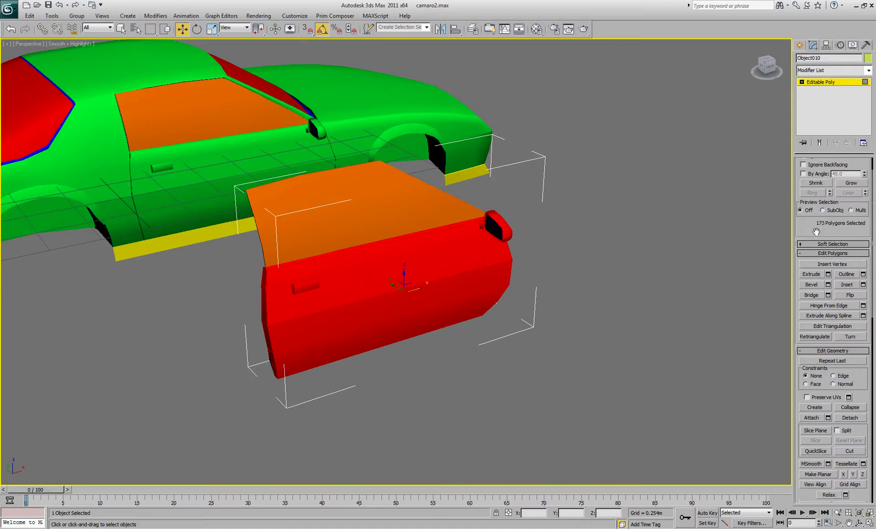
pyautogui.moveTo(815, 231); pyautogui.dragTo(816, 271)
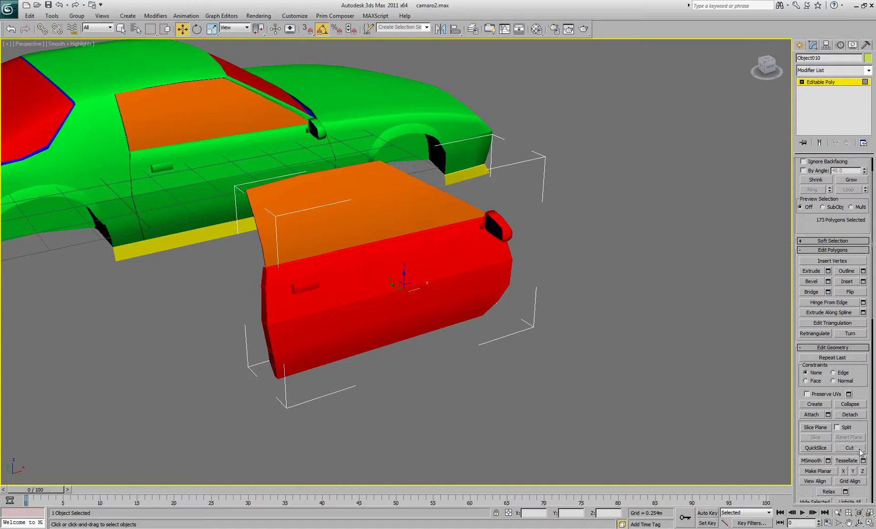
pyautogui.click(852, 415)
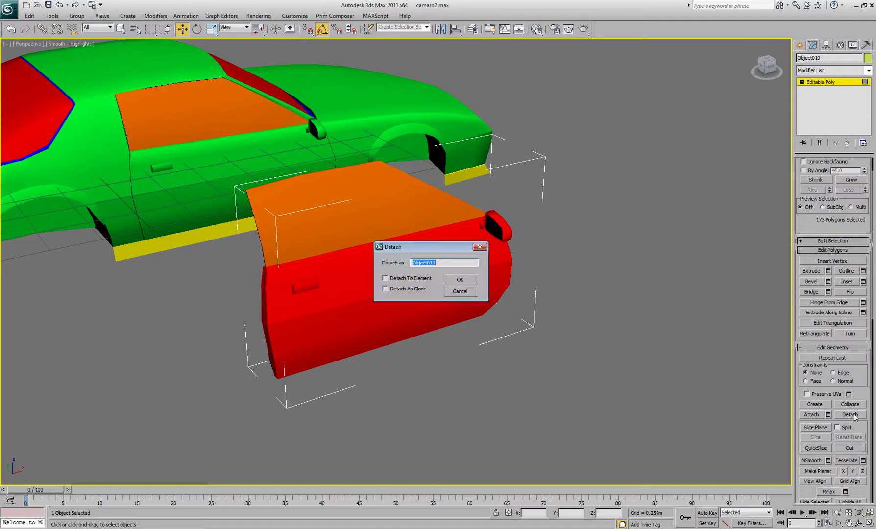
pyautogui.click(460, 280)
pyautogui.click(828, 83)
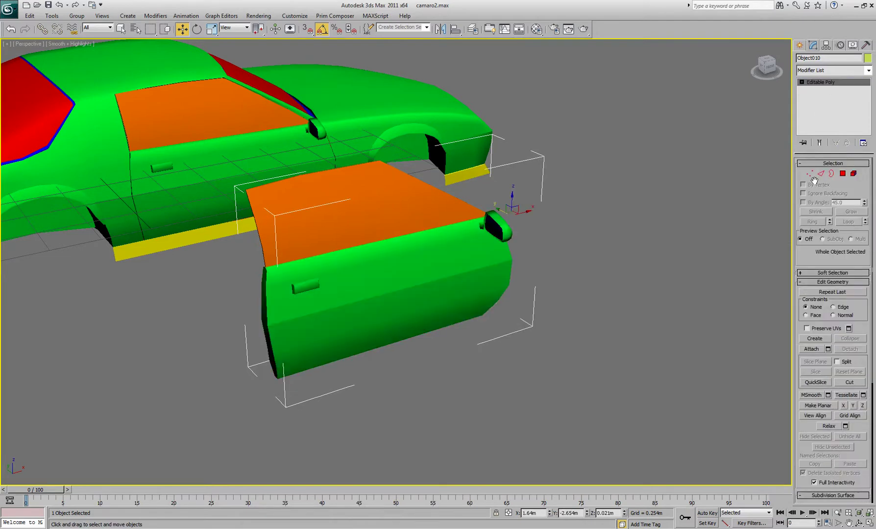
pyautogui.click(586, 324)
pyautogui.click(458, 262)
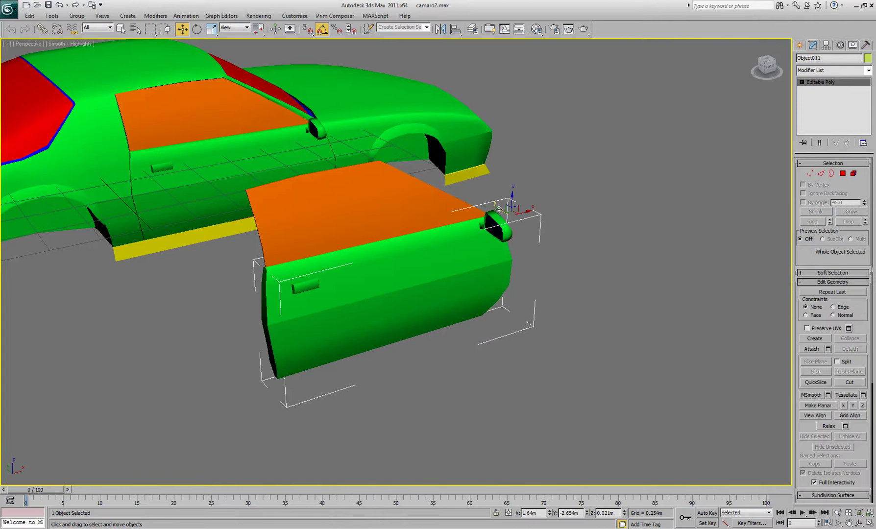
# Step: Pull the detached door body away from the window glass to check the separation, and undo the move
pyautogui.moveTo(498, 209); pyautogui.dragTo(651, 288)
pyautogui.click(858, 523)
pyautogui.moveTo(406, 264)
pyautogui.mouseDown()
pyautogui.moveTo(427, 245)
pyautogui.moveTo(405, 239)
pyautogui.moveTo(456, 248)
pyautogui.moveTo(397, 259)
pyautogui.mouseUp()
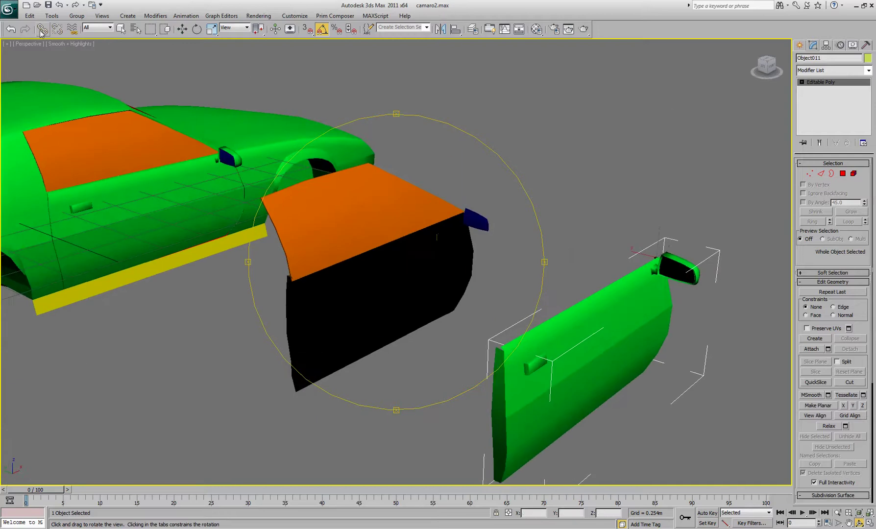
pyautogui.click(11, 30)
# Step: Add an Unwrap UVW modifier to the detached door body
pyautogui.moveTo(343, 265); pyautogui.dragTo(420, 227)
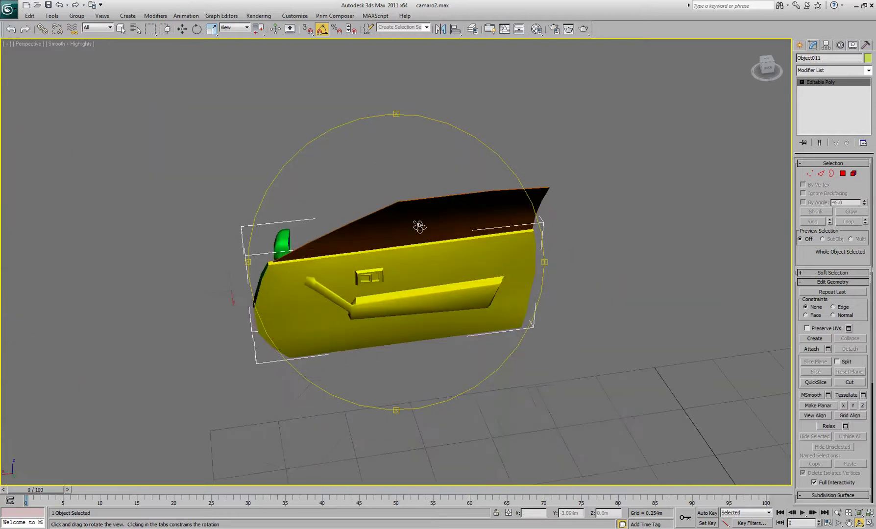
pyautogui.moveTo(390, 289)
pyautogui.mouseDown()
pyautogui.moveTo(328, 289)
pyautogui.moveTo(382, 270)
pyautogui.moveTo(391, 288)
pyautogui.mouseUp()
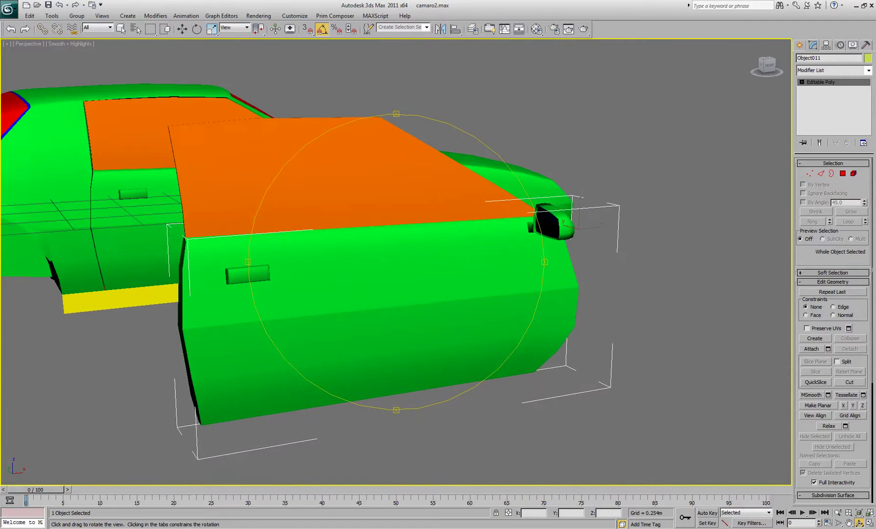
pyautogui.click(867, 71)
pyautogui.scroll(-9, 840, 466)
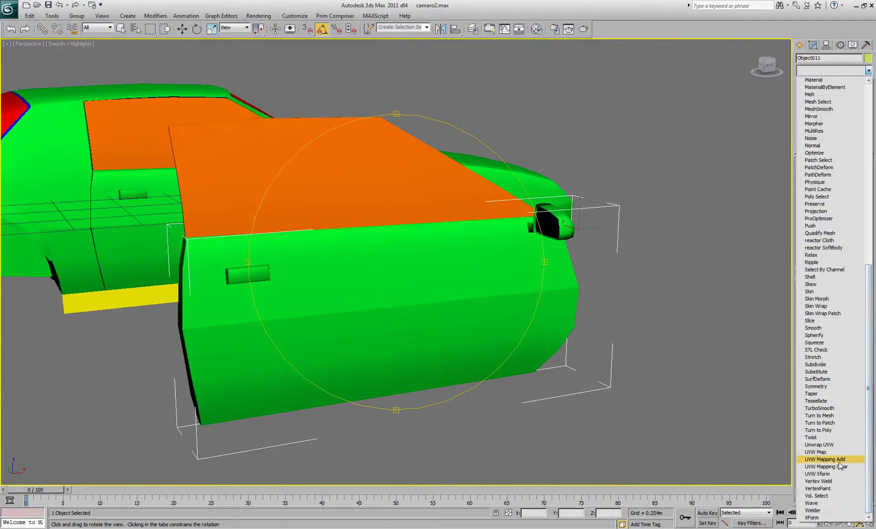
pyautogui.click(819, 444)
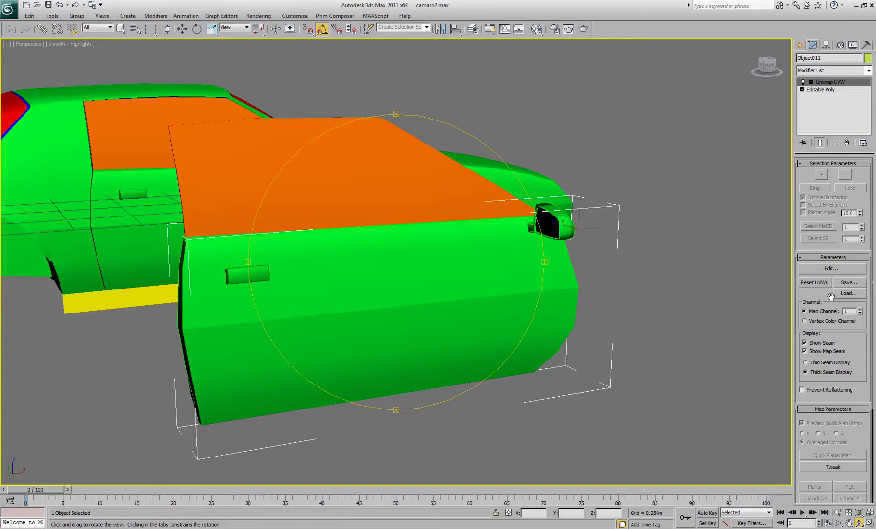
# Step: Open the door's UVs in the UV editor and switch the Unwrap UVW modifier to face level
pyautogui.click(830, 268)
pyautogui.moveTo(171, 40); pyautogui.dragTo(698, 277)
pyautogui.click(810, 82)
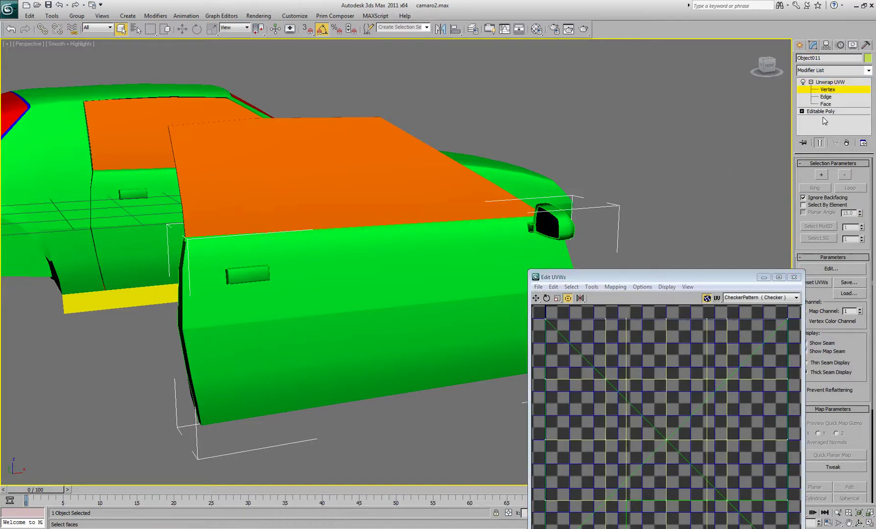
pyautogui.click(826, 104)
pyautogui.moveTo(659, 280); pyautogui.dragTo(621, 381)
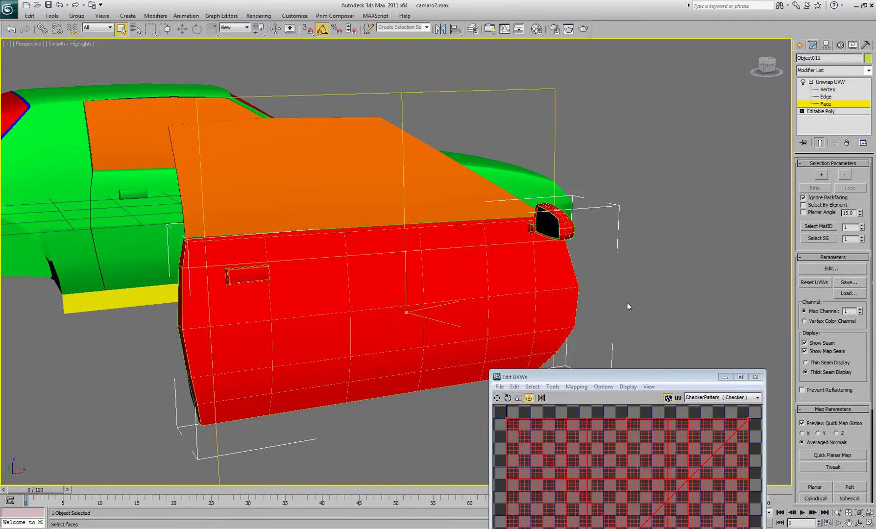
# Step: Select all faces of the door's outer skin, including the thin strip below the window, but leave out the handle and mirror
pyautogui.click(623, 304)
pyautogui.click(550, 314)
pyautogui.keyDown('ctrl'); pyautogui.click(494, 318); pyautogui.keyUp('ctrl')
pyautogui.keyDown('ctrl'); pyautogui.click(501, 278); pyautogui.keyUp('ctrl')
pyautogui.keyDown('ctrl'); pyautogui.click(540, 267); pyautogui.keyUp('ctrl')
pyautogui.keyDown('ctrl'); pyautogui.click(533, 239); pyautogui.keyUp('ctrl')
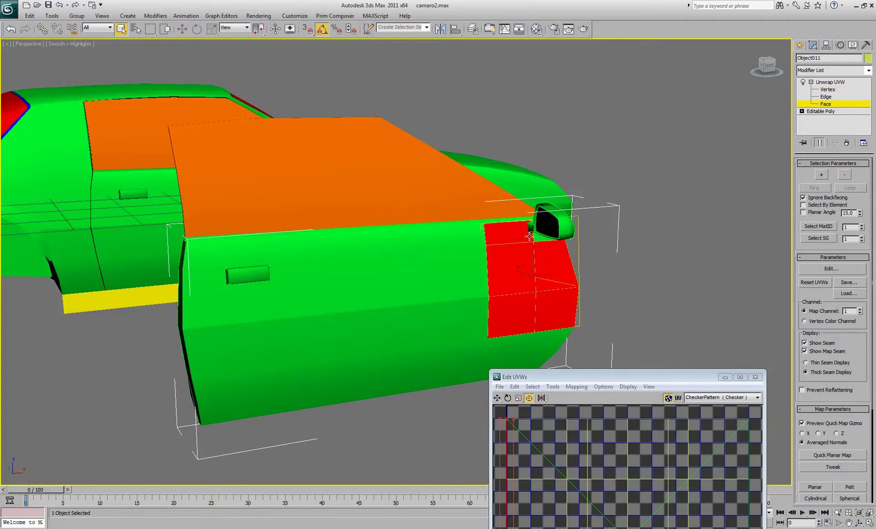
pyautogui.keyDown('ctrl'); pyautogui.click(529, 219); pyautogui.keyUp('ctrl')
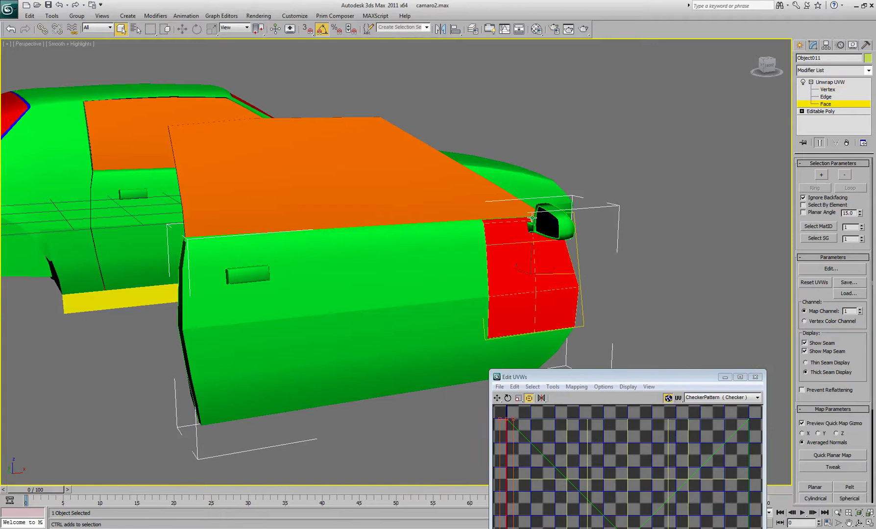
pyautogui.keyDown('ctrl'); pyautogui.click(485, 224); pyautogui.keyUp('ctrl')
pyautogui.keyDown('ctrl'); pyautogui.click(397, 228); pyautogui.keyUp('ctrl')
pyautogui.keyDown('ctrl'); pyautogui.click(327, 231); pyautogui.keyUp('ctrl')
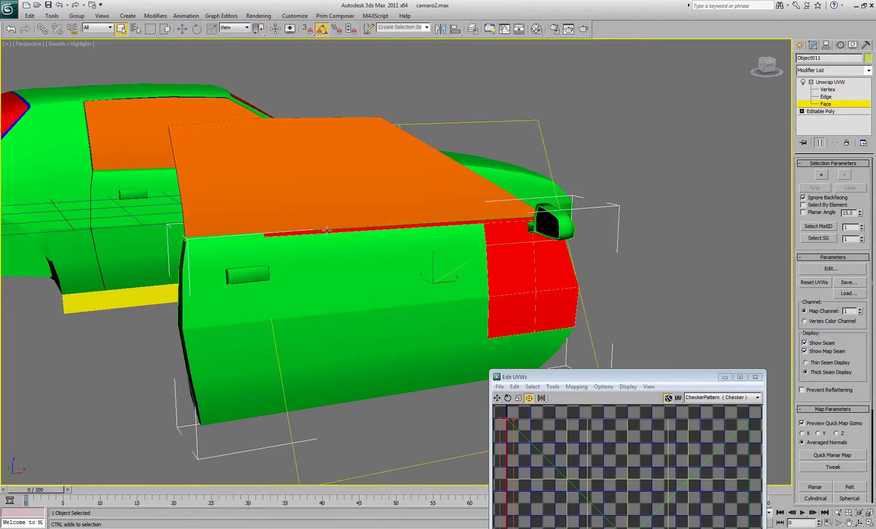
pyautogui.keyDown('ctrl'); pyautogui.click(226, 239); pyautogui.keyUp('ctrl')
pyautogui.keyDown('ctrl'); pyautogui.click(194, 247); pyautogui.keyUp('ctrl')
pyautogui.keyDown('ctrl'); pyautogui.click(306, 248); pyautogui.keyUp('ctrl')
pyautogui.keyDown('ctrl'); pyautogui.click(382, 242); pyautogui.keyUp('ctrl')
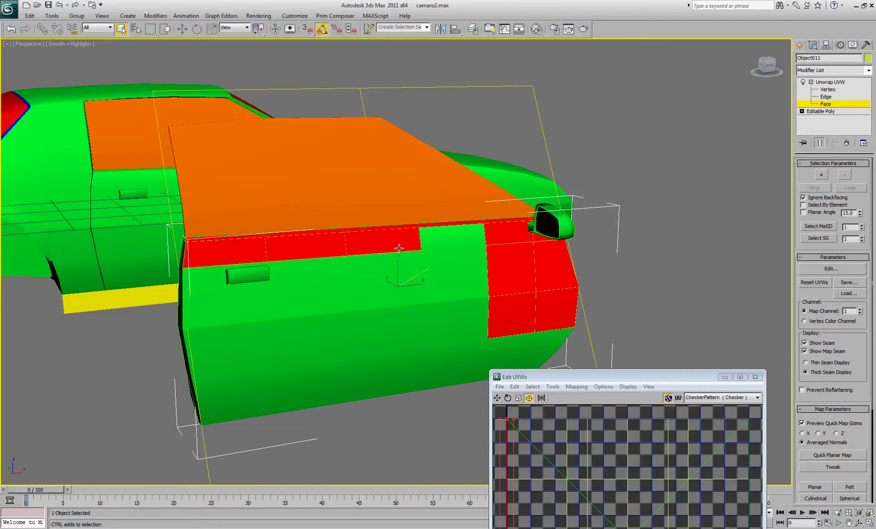
pyautogui.keyDown('ctrl'); pyautogui.click(453, 237); pyautogui.keyUp('ctrl')
pyautogui.keyDown('ctrl'); pyautogui.click(453, 279); pyautogui.keyUp('ctrl')
pyautogui.keyDown('ctrl'); pyautogui.click(372, 269); pyautogui.keyUp('ctrl')
pyautogui.keyDown('ctrl'); pyautogui.click(301, 289); pyautogui.keyUp('ctrl')
pyautogui.keyDown('ctrl'); pyautogui.click(261, 287); pyautogui.keyUp('ctrl')
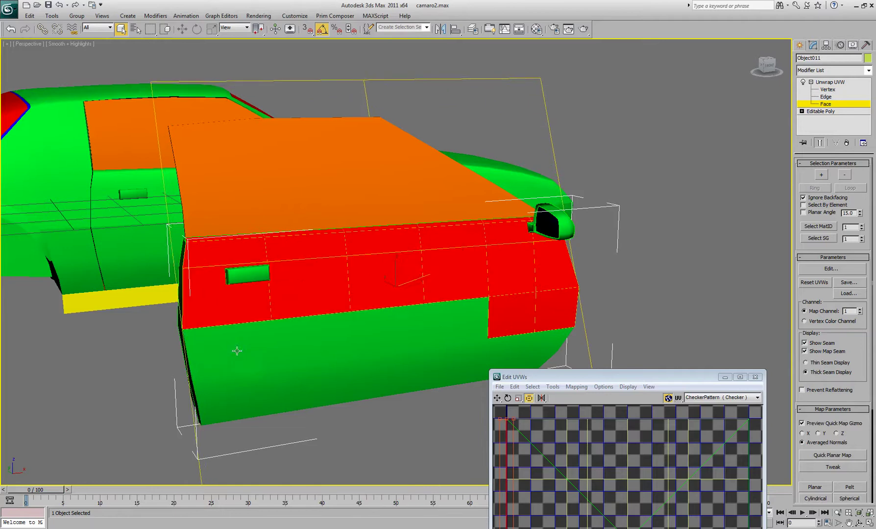
pyautogui.keyDown('ctrl'); pyautogui.click(235, 351); pyautogui.keyUp('ctrl')
pyautogui.keyDown('ctrl'); pyautogui.click(313, 342); pyautogui.keyUp('ctrl')
pyautogui.keyDown('ctrl'); pyautogui.click(387, 331); pyautogui.keyUp('ctrl')
pyautogui.keyDown('ctrl'); pyautogui.click(456, 323); pyautogui.keyUp('ctrl')
pyautogui.keyDown('ctrl'); pyautogui.click(524, 350); pyautogui.keyUp('ctrl')
pyautogui.keyDown('ctrl'); pyautogui.click(553, 342); pyautogui.keyUp('ctrl')
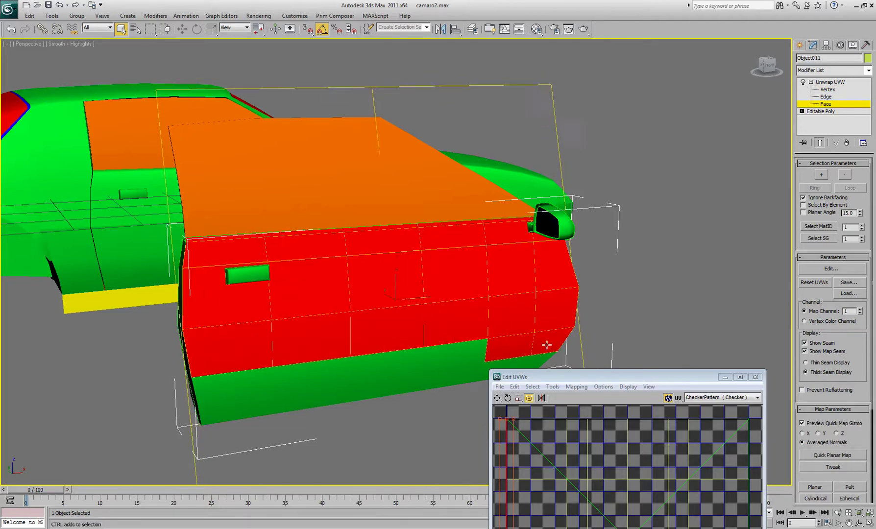
pyautogui.keyDown('ctrl'); pyautogui.click(542, 360); pyautogui.keyUp('ctrl')
pyautogui.keyDown('ctrl'); pyautogui.click(454, 357); pyautogui.keyUp('ctrl')
pyautogui.keyDown('ctrl'); pyautogui.click(453, 379); pyautogui.keyUp('ctrl')
pyautogui.keyDown('ctrl'); pyautogui.click(387, 390); pyautogui.keyUp('ctrl')
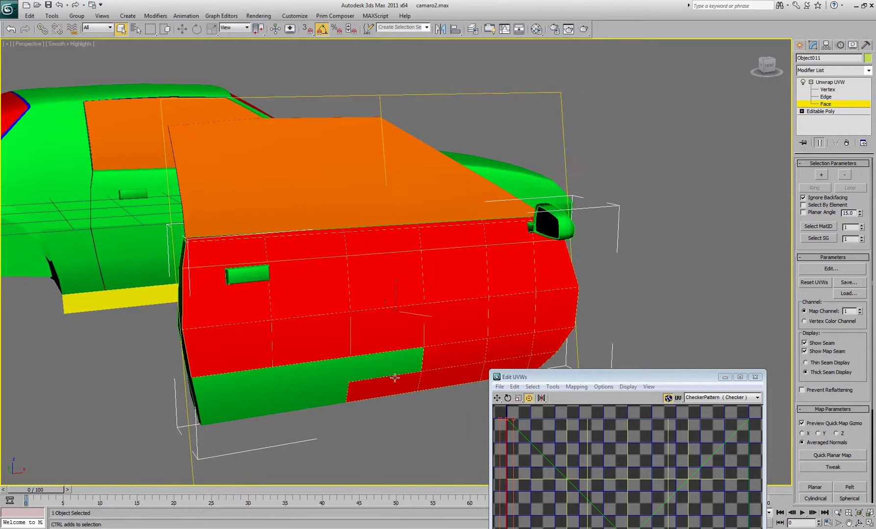
pyautogui.keyDown('ctrl'); pyautogui.click(379, 361); pyautogui.keyUp('ctrl')
pyautogui.keyDown('ctrl'); pyautogui.click(322, 383); pyautogui.keyUp('ctrl')
pyautogui.keyDown('ctrl'); pyautogui.click(293, 397); pyautogui.keyUp('ctrl')
pyautogui.keyDown('ctrl'); pyautogui.click(255, 400); pyautogui.keyUp('ctrl')
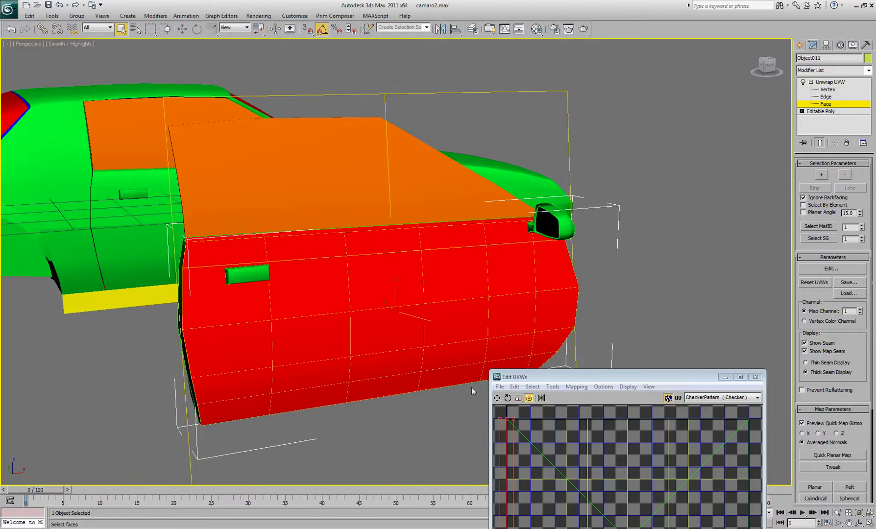
# Step: Apply planar mapping to the selected outer skin faces of the door
pyautogui.moveTo(642, 381); pyautogui.dragTo(630, 130)
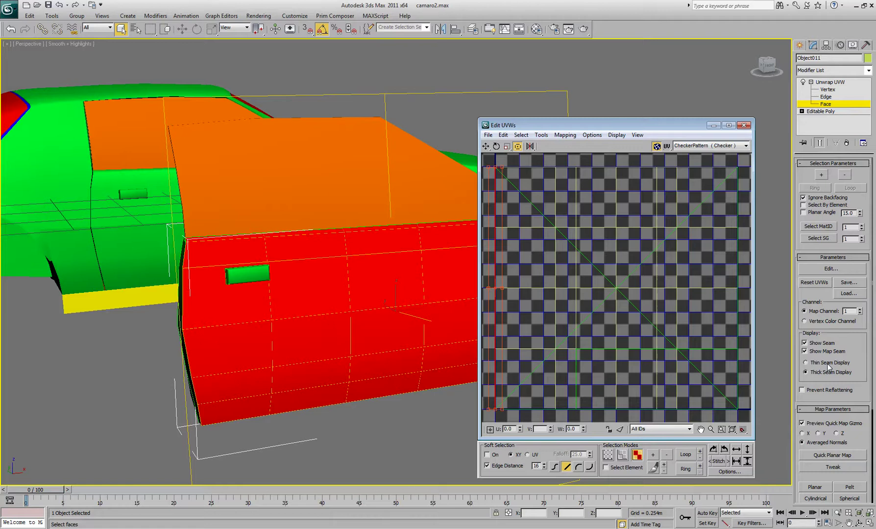
pyautogui.moveTo(848, 344); pyautogui.dragTo(847, 216)
pyautogui.click(815, 360)
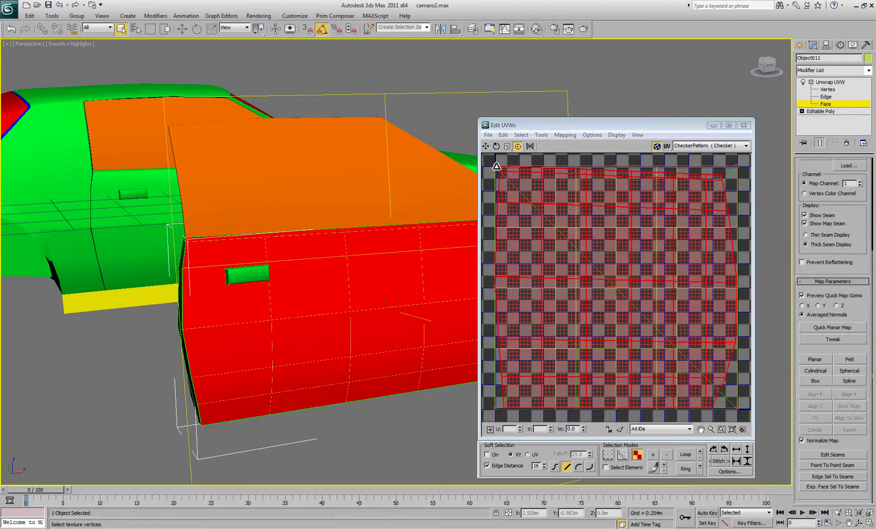
# Step: Squash the outer skin's UV shell to door proportions and fit it across the lower part of the UV tile
pyautogui.moveTo(496, 166); pyautogui.dragTo(507, 308)
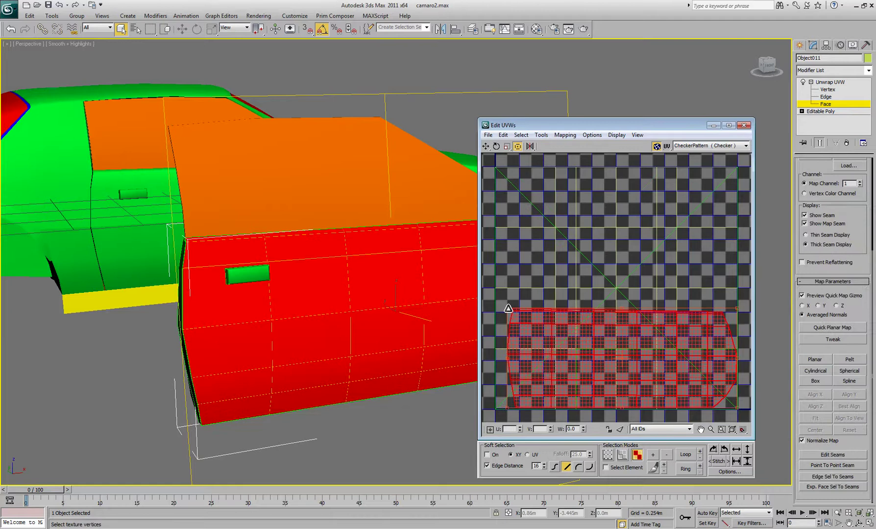
pyautogui.moveTo(545, 344); pyautogui.dragTo(535, 340)
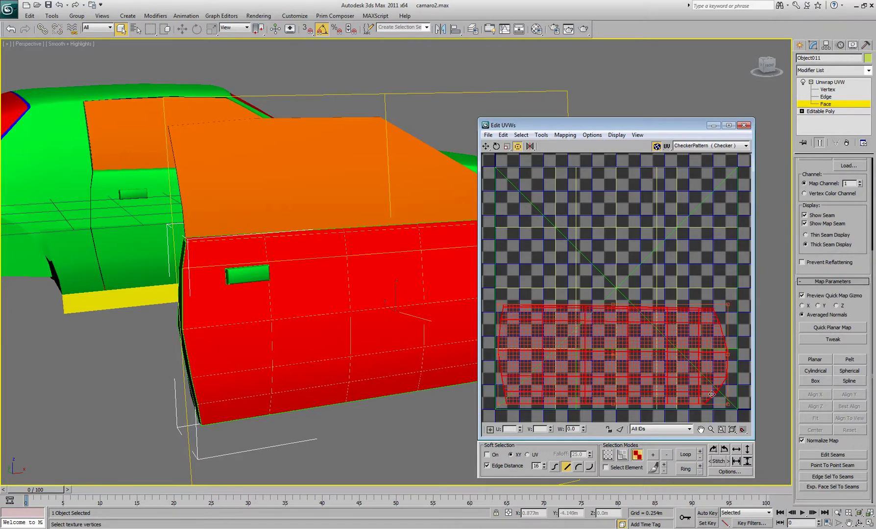
pyautogui.moveTo(727, 403); pyautogui.dragTo(733, 407)
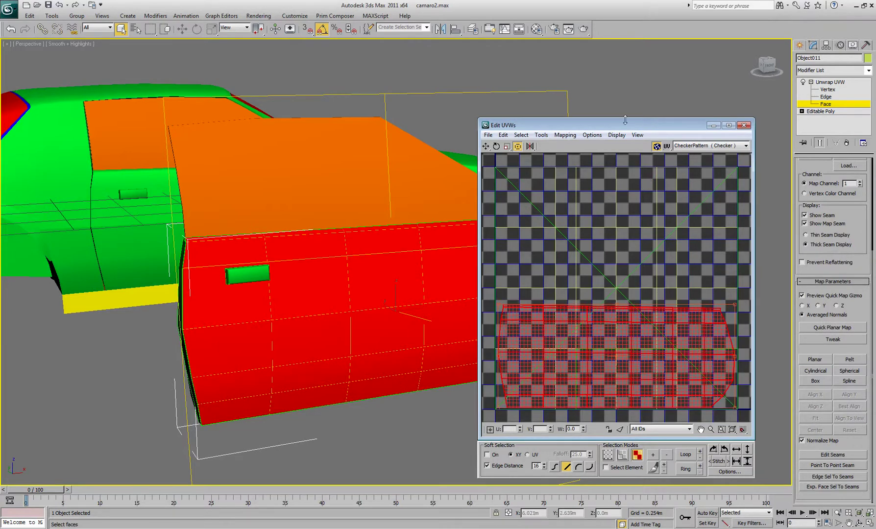
# Step: Select the remaining door faces, including the handle, mirror and edge faces, without the planar-mapped outer skin
pyautogui.moveTo(625, 120); pyautogui.dragTo(388, 354)
pyautogui.click(860, 523)
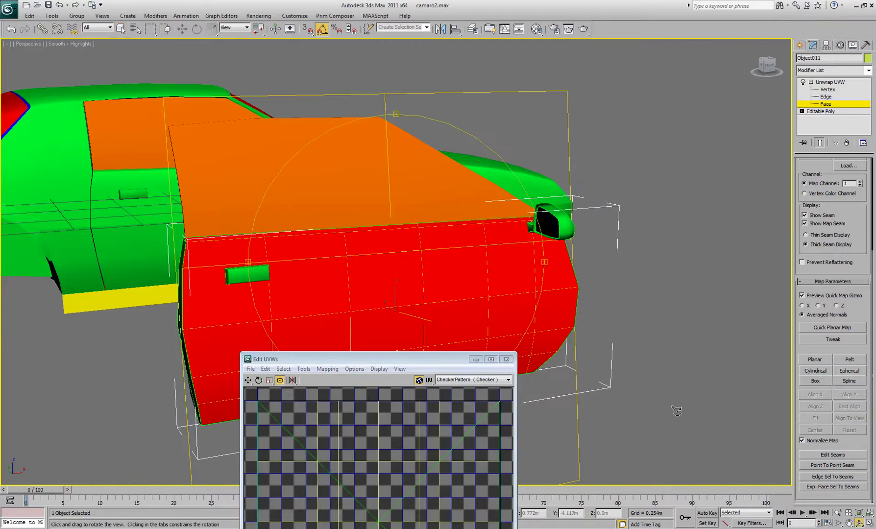
pyautogui.moveTo(403, 232); pyautogui.dragTo(412, 282)
pyautogui.moveTo(394, 357); pyautogui.dragTo(528, 406)
pyautogui.click(121, 28)
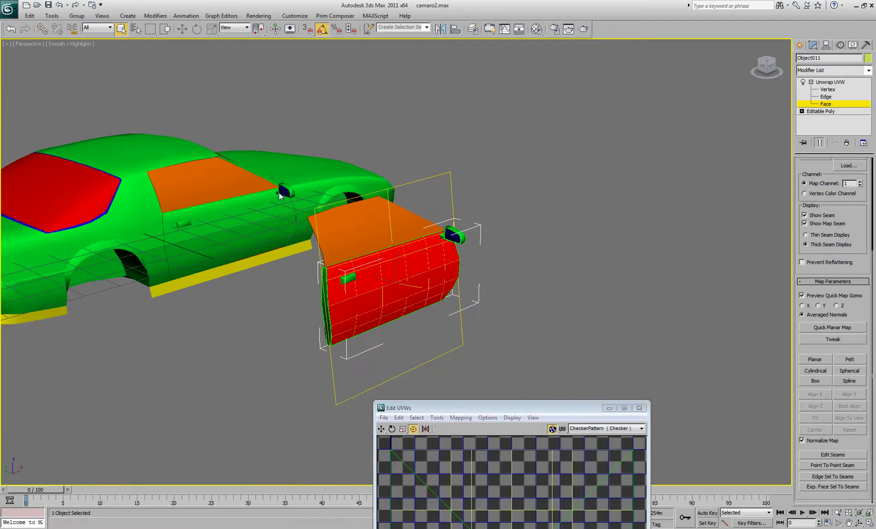
pyautogui.moveTo(224, 135); pyautogui.dragTo(560, 394)
pyautogui.scroll(5, 814, 267)
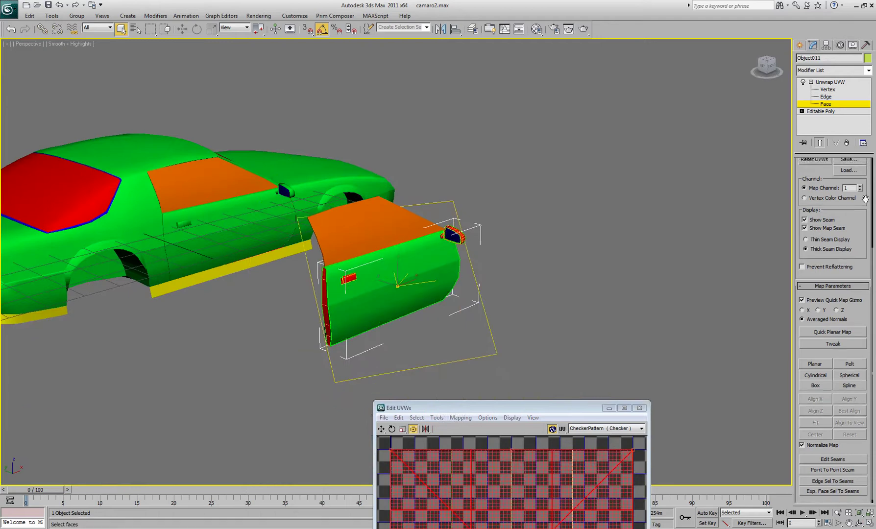
# Step: Reselect the door's handle, mirror and edge faces and flatten-map them with a 45.0 face angle threshold and 0.02 spacing
pyautogui.click(11, 29)
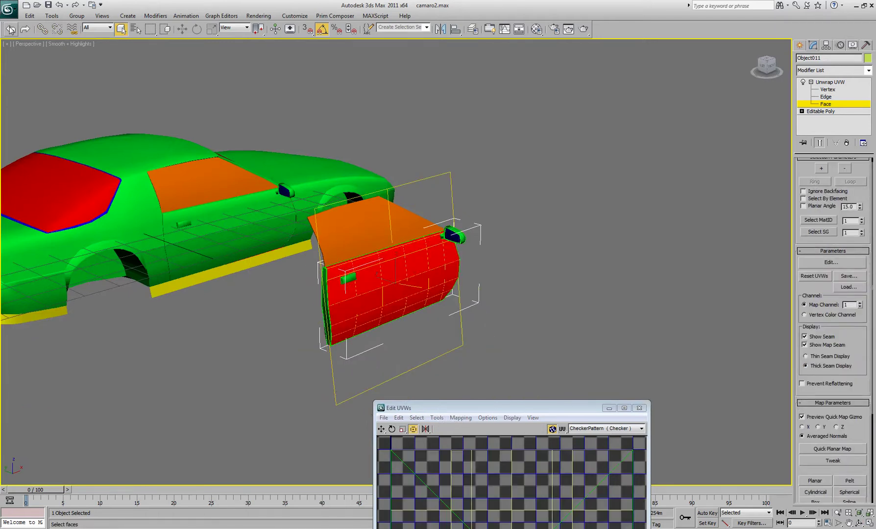
pyautogui.moveTo(205, 129); pyautogui.dragTo(493, 352)
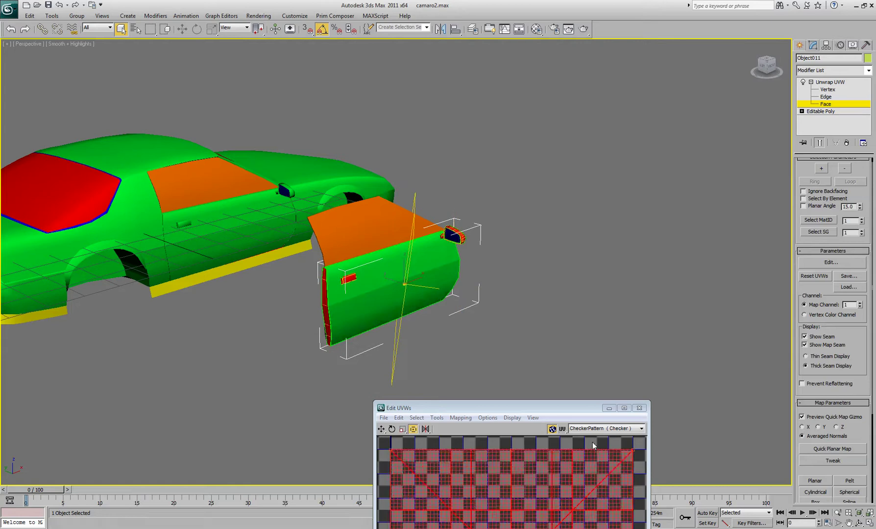
pyautogui.moveTo(541, 412); pyautogui.dragTo(636, 124)
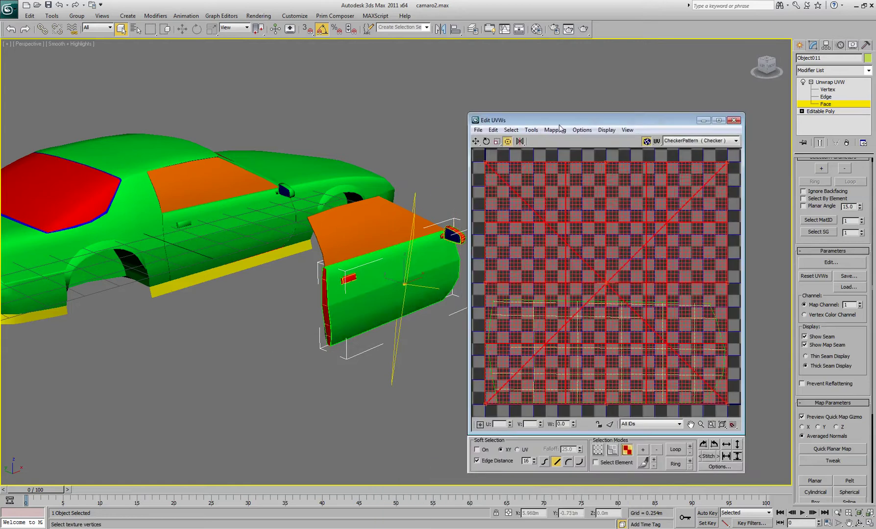
pyautogui.click(556, 130)
pyautogui.click(578, 141)
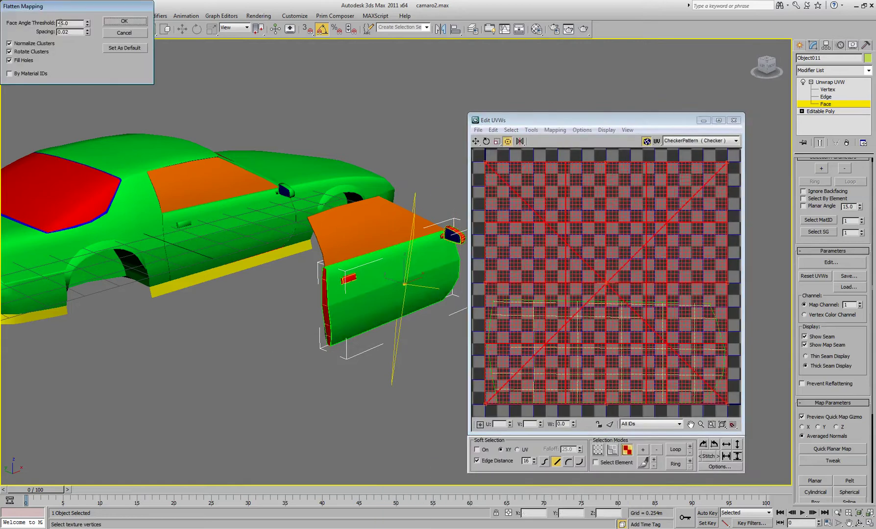
pyautogui.click(127, 22)
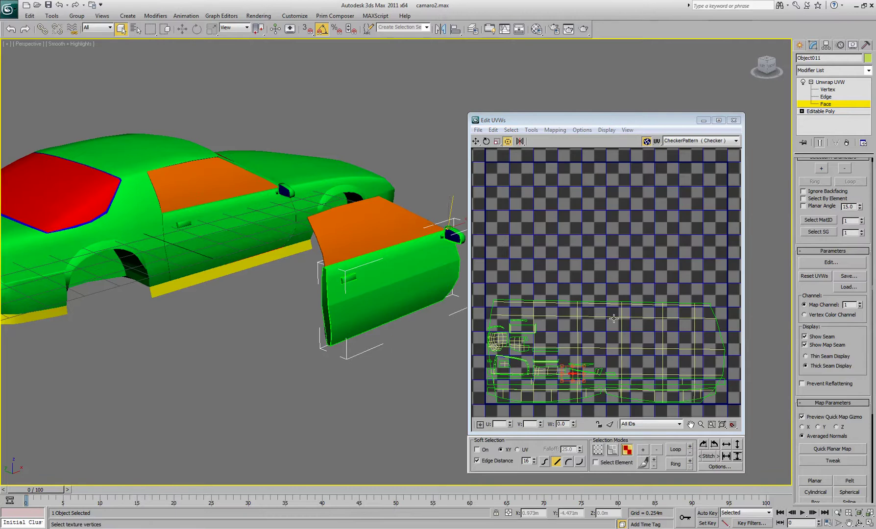
# Step: Select all outer skin faces of the door, excluding handle and mirror, and move their UV shell to the top of the UV tile
pyautogui.moveTo(595, 120); pyautogui.dragTo(618, 114)
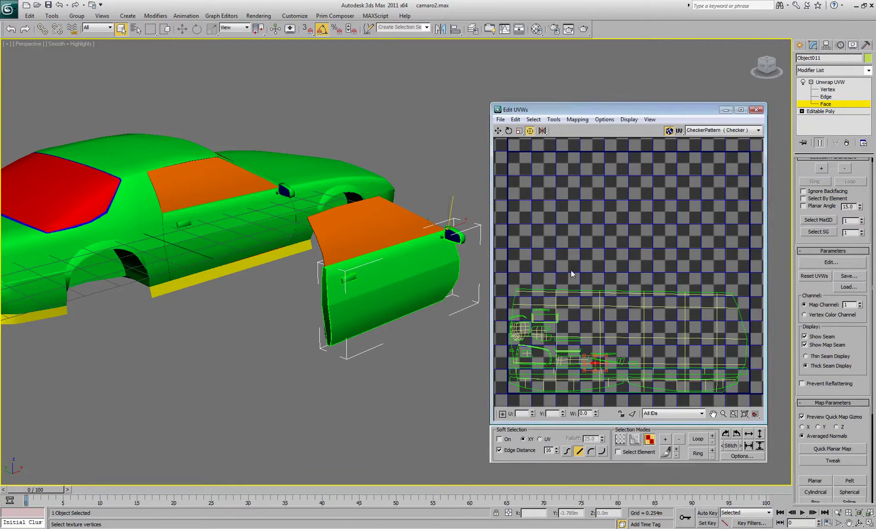
pyautogui.click(430, 300)
pyautogui.keyDown('ctrl'); pyautogui.click(443, 297); pyautogui.keyUp('ctrl')
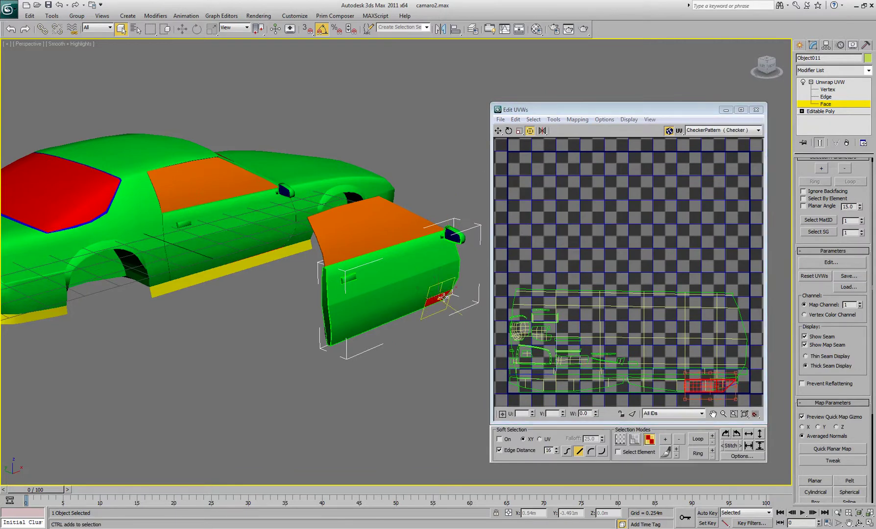
pyautogui.keyDown('ctrl'); pyautogui.click(446, 290); pyautogui.keyUp('ctrl')
pyautogui.keyDown('ctrl'); pyautogui.click(437, 293); pyautogui.keyUp('ctrl')
pyautogui.keyDown('ctrl'); pyautogui.click(437, 278); pyautogui.keyUp('ctrl')
pyautogui.keyDown('ctrl'); pyautogui.click(451, 273); pyautogui.keyUp('ctrl')
pyautogui.keyDown('ctrl'); pyautogui.click(452, 260); pyautogui.keyUp('ctrl')
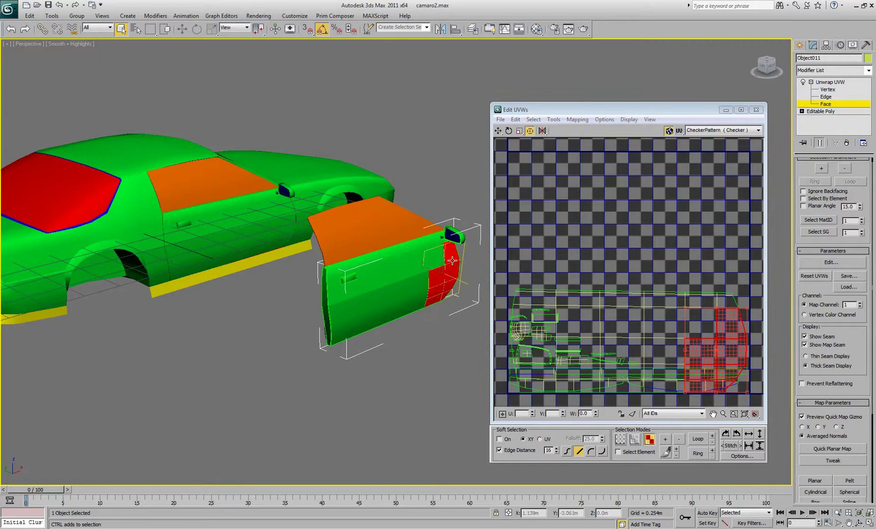
pyautogui.keyDown('ctrl'); pyautogui.click(435, 253); pyautogui.keyUp('ctrl')
pyautogui.keyDown('ctrl'); pyautogui.click(441, 240); pyautogui.keyUp('ctrl')
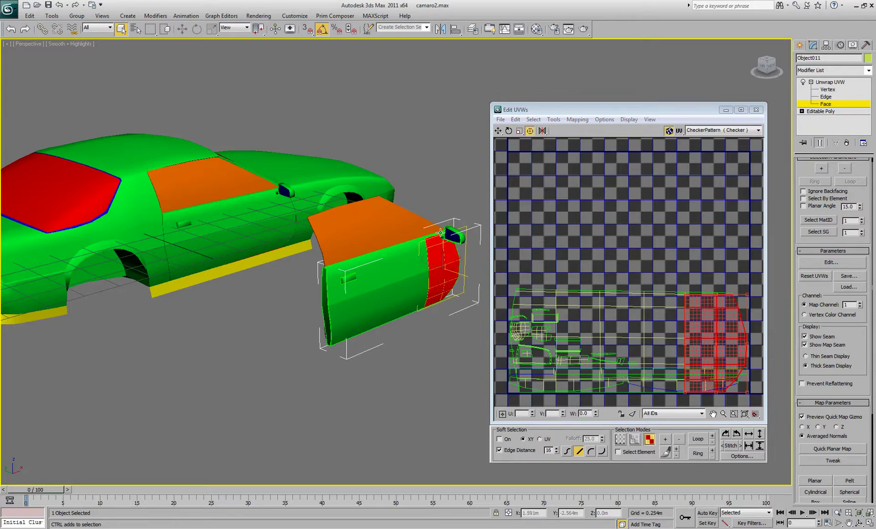
pyautogui.keyDown('ctrl'); pyautogui.click(436, 235); pyautogui.keyUp('ctrl')
pyautogui.keyDown('ctrl'); pyautogui.click(419, 252); pyautogui.keyUp('ctrl')
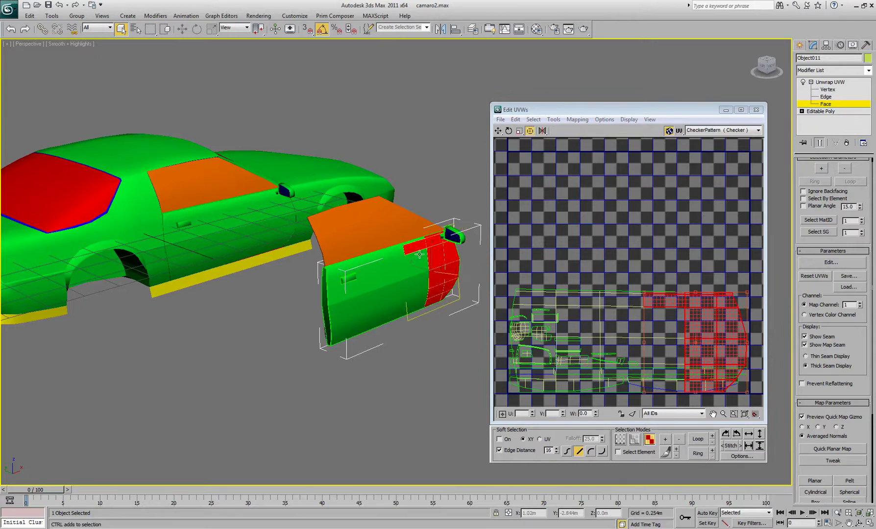
pyautogui.keyDown('ctrl'); pyautogui.click(415, 275); pyautogui.keyUp('ctrl')
pyautogui.keyDown('ctrl'); pyautogui.click(416, 286); pyautogui.keyUp('ctrl')
pyautogui.keyDown('ctrl'); pyautogui.click(416, 310); pyautogui.keyUp('ctrl')
pyautogui.keyDown('ctrl'); pyautogui.click(400, 305); pyautogui.keyUp('ctrl')
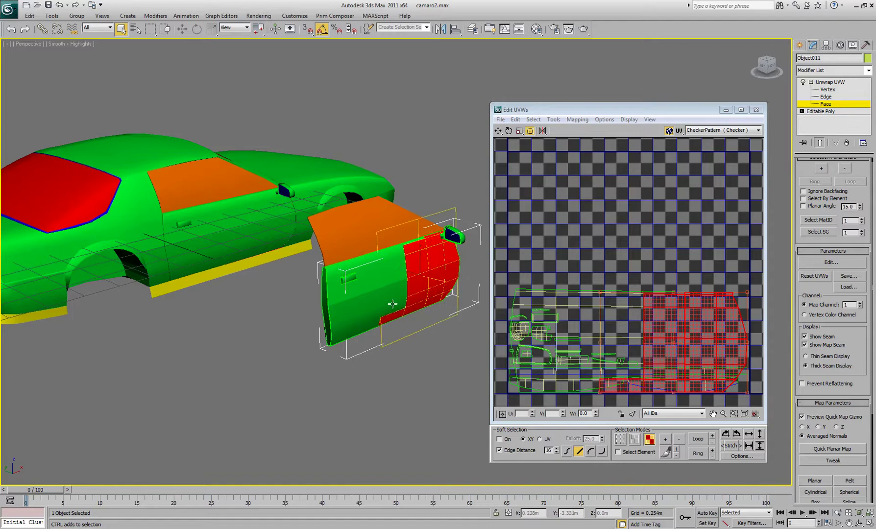
pyautogui.keyDown('ctrl'); pyautogui.click(390, 292); pyautogui.keyUp('ctrl')
pyautogui.keyDown('ctrl'); pyautogui.click(389, 305); pyautogui.keyUp('ctrl')
pyautogui.keyDown('ctrl'); pyautogui.click(387, 278); pyautogui.keyUp('ctrl')
pyautogui.keyDown('ctrl'); pyautogui.click(385, 255); pyautogui.keyUp('ctrl')
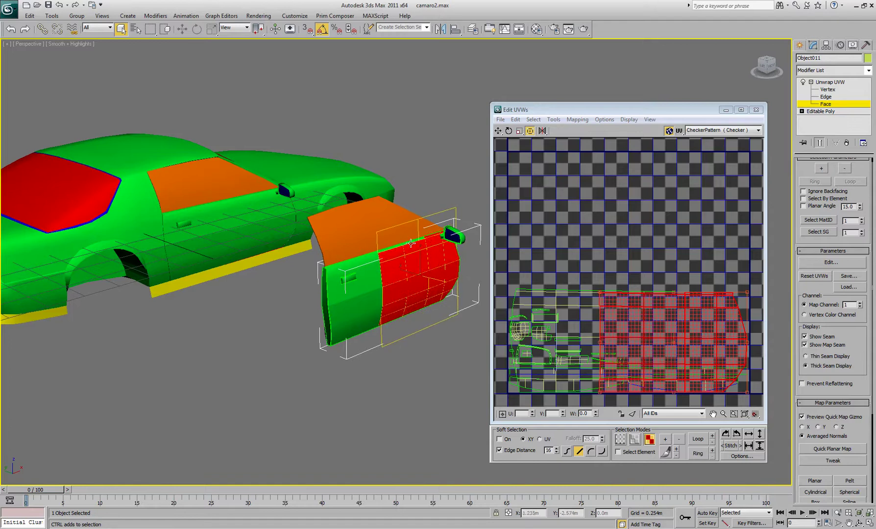
pyautogui.keyDown('ctrl'); pyautogui.click(393, 248); pyautogui.keyUp('ctrl')
pyautogui.keyDown('ctrl'); pyautogui.click(370, 256); pyautogui.keyUp('ctrl')
pyautogui.keyDown('ctrl'); pyautogui.click(346, 263); pyautogui.keyUp('ctrl')
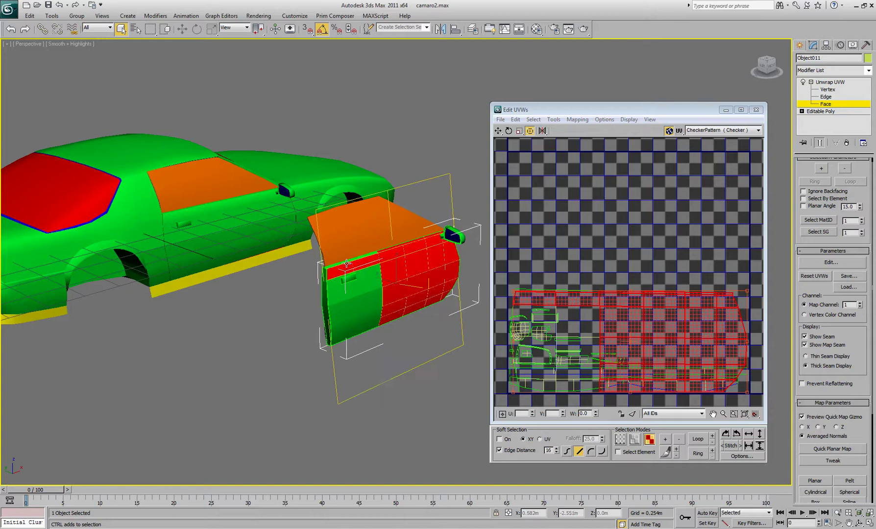
pyautogui.keyDown('ctrl'); pyautogui.click(344, 266); pyautogui.keyUp('ctrl')
pyautogui.keyDown('ctrl'); pyautogui.click(338, 282); pyautogui.keyUp('ctrl')
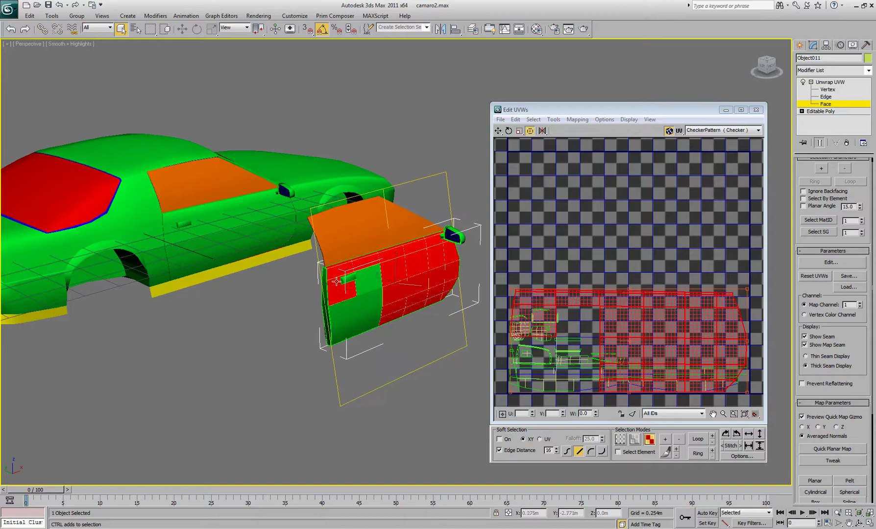
pyautogui.keyDown('ctrl'); pyautogui.click(366, 299); pyautogui.keyUp('ctrl')
pyautogui.keyDown('ctrl'); pyautogui.click(341, 308); pyautogui.keyUp('ctrl')
pyautogui.keyDown('ctrl'); pyautogui.click(345, 332); pyautogui.keyUp('ctrl')
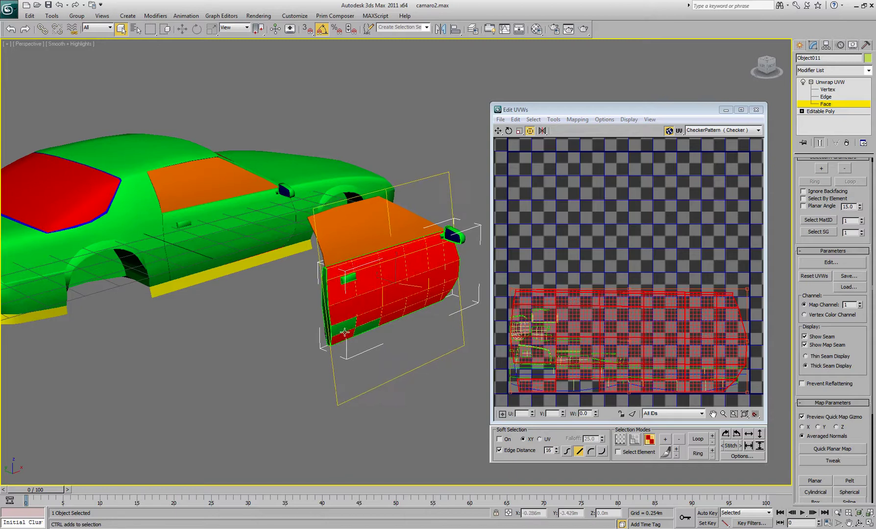
pyautogui.keyDown('ctrl'); pyautogui.click(367, 329); pyautogui.keyUp('ctrl')
pyautogui.keyDown('ctrl'); pyautogui.click(342, 331); pyautogui.keyUp('ctrl')
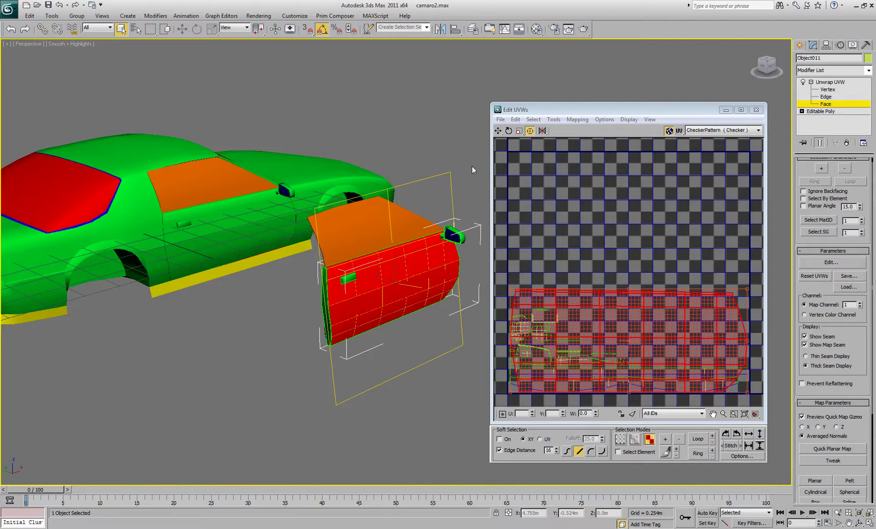
pyautogui.moveTo(598, 296); pyautogui.dragTo(591, 167)
pyautogui.click(607, 306)
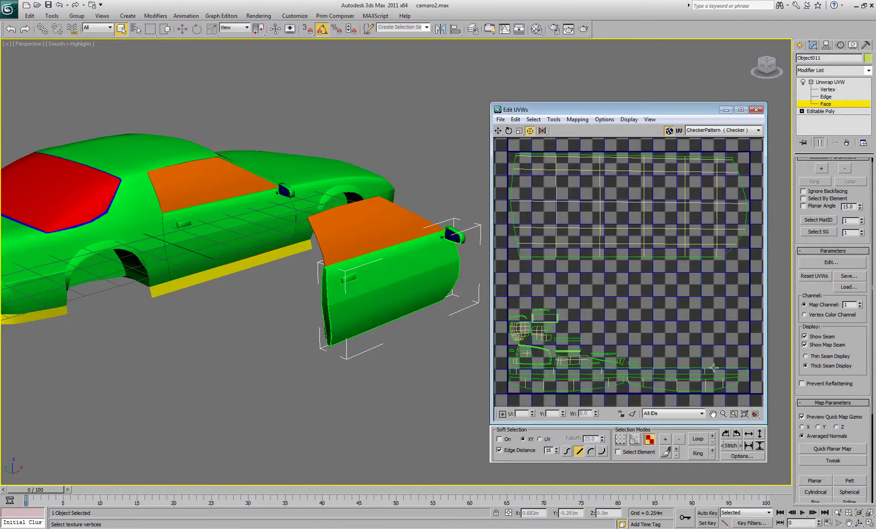
# Step: Enlarge the small handle, mirror and edge shells and widen them to fill the space between the outer skin and the long strips
pyautogui.moveTo(752, 398); pyautogui.dragTo(631, 391)
pyautogui.moveTo(493, 354); pyautogui.dragTo(494, 366)
pyautogui.moveTo(636, 310); pyautogui.dragTo(694, 264)
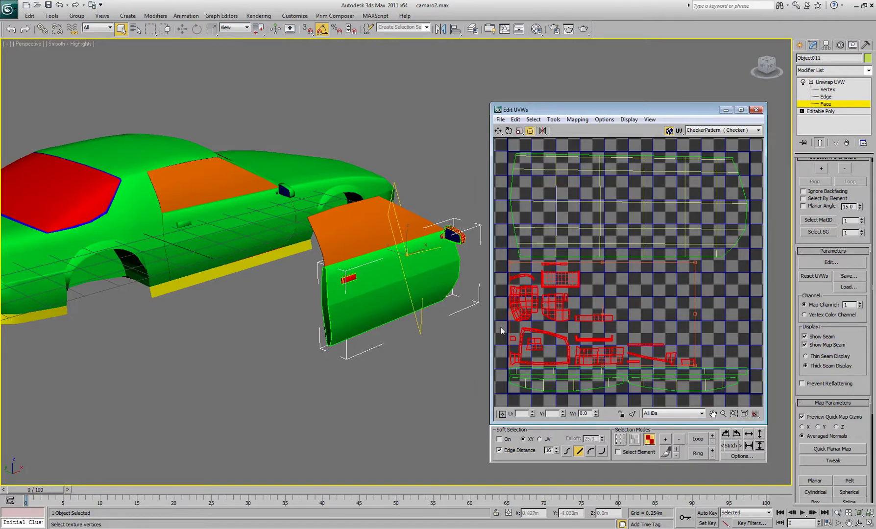
pyautogui.moveTo(695, 265); pyautogui.dragTo(744, 265)
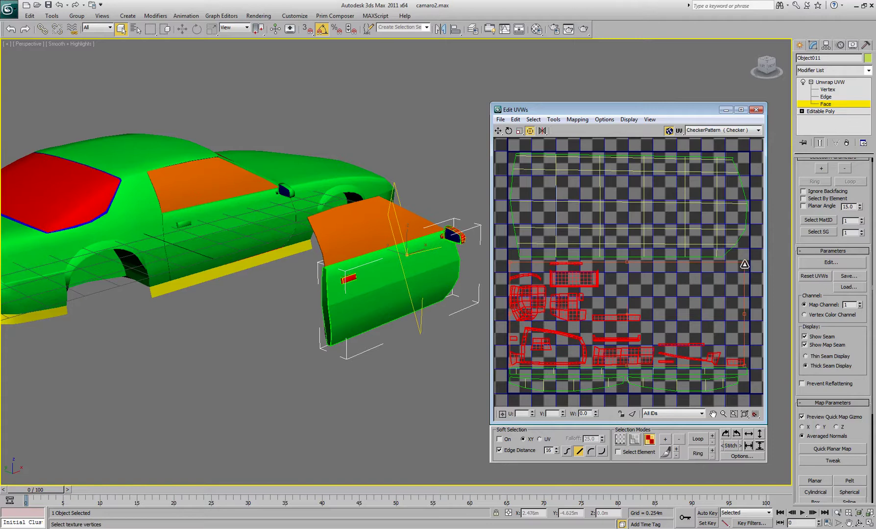
pyautogui.click(758, 289)
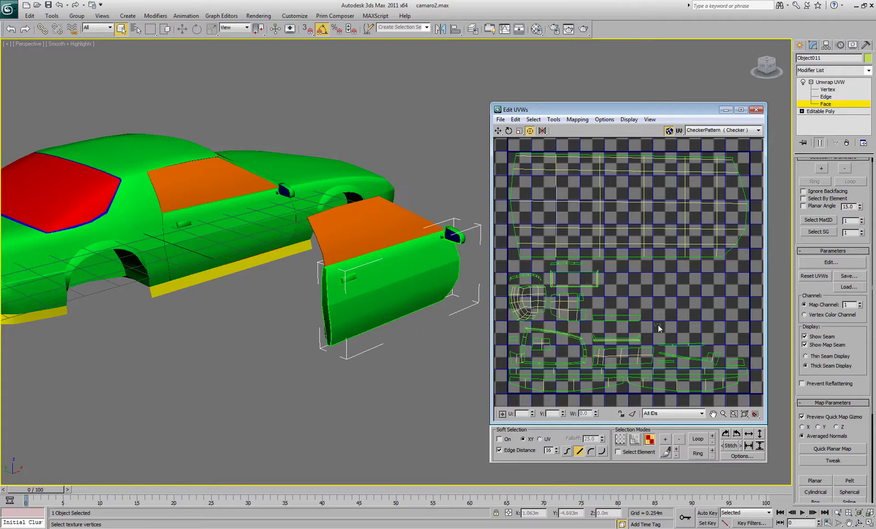
# Step: Move the upper group of small shells to the right half of the UV tile and close the UV editor
pyautogui.moveTo(658, 328); pyautogui.dragTo(505, 262)
pyautogui.moveTo(562, 283); pyautogui.dragTo(665, 295)
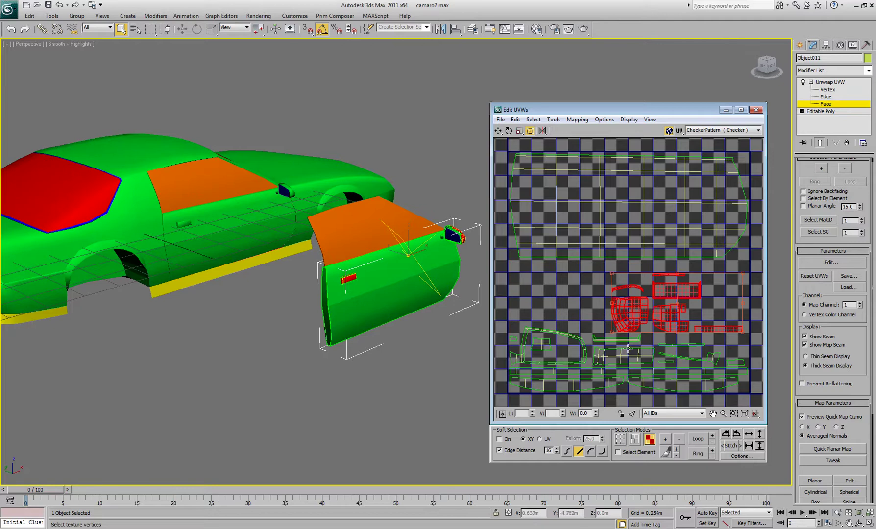
pyautogui.click(523, 239)
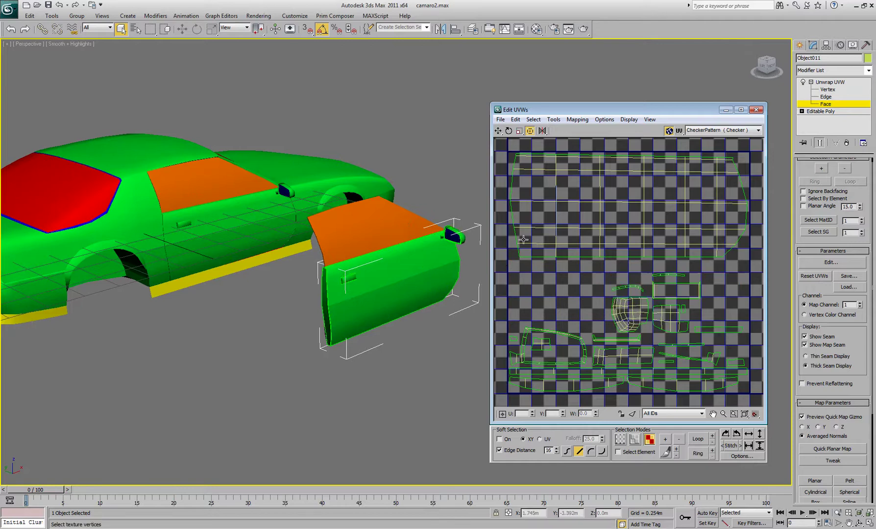
pyautogui.click(755, 110)
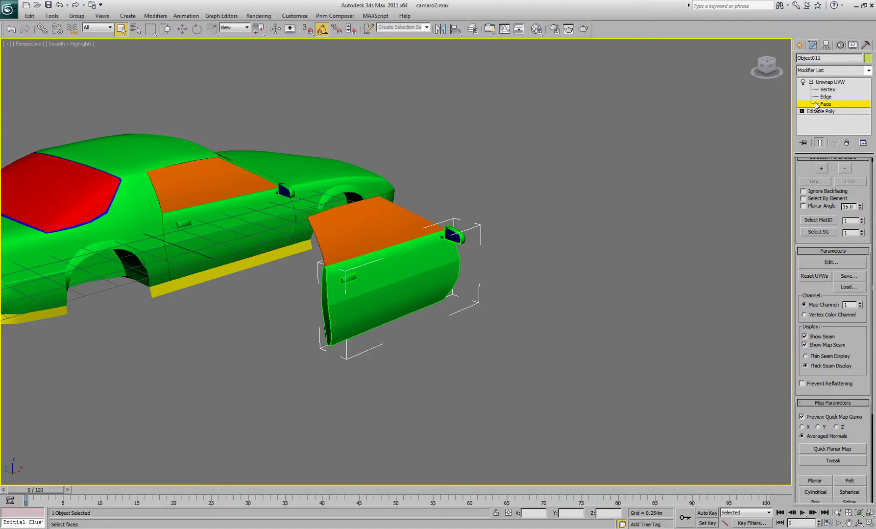
pyautogui.click(454, 276)
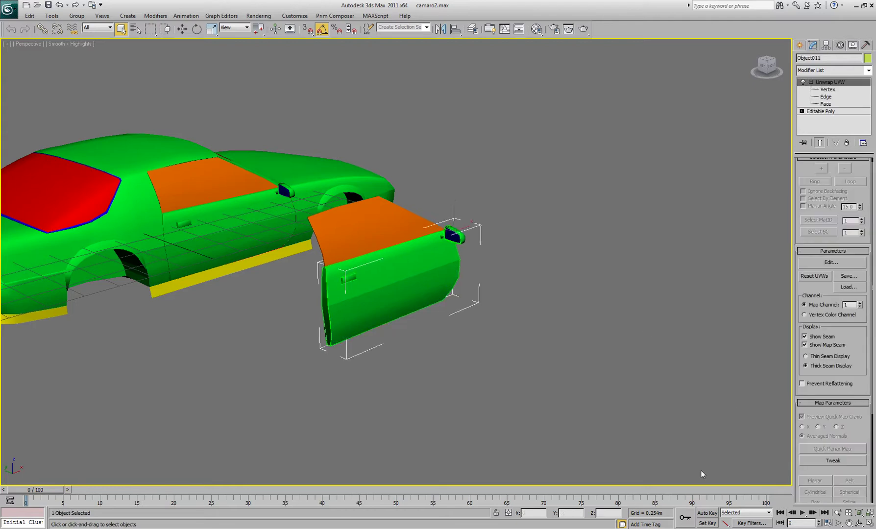
# Step: Select the small face on top of the door mirror in a close view of the door's outer side
pyautogui.click(857, 512)
pyautogui.click(858, 522)
pyautogui.moveTo(524, 365); pyautogui.dragTo(402, 314)
pyautogui.scroll(8, 434, 326)
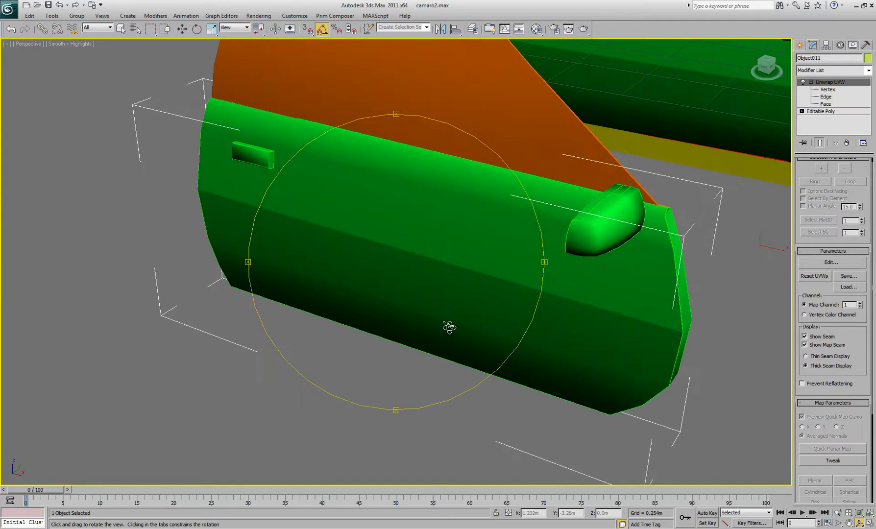
pyautogui.click(121, 29)
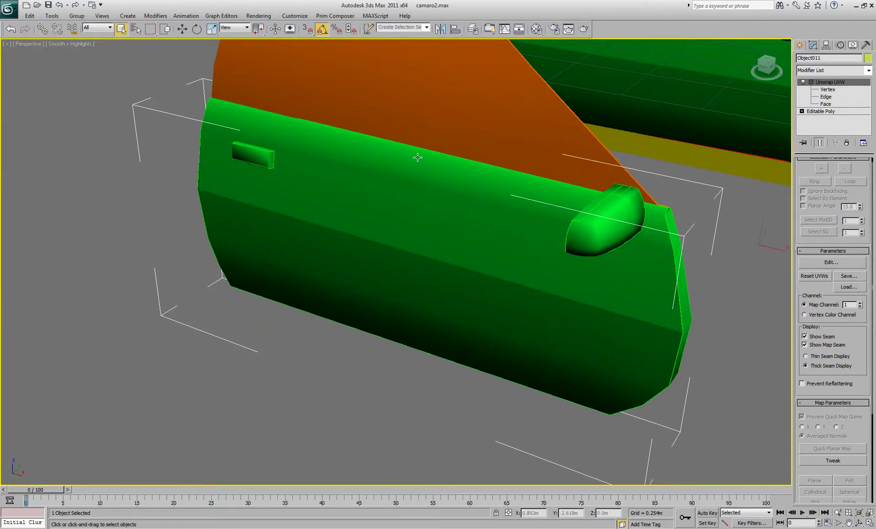
pyautogui.click(825, 104)
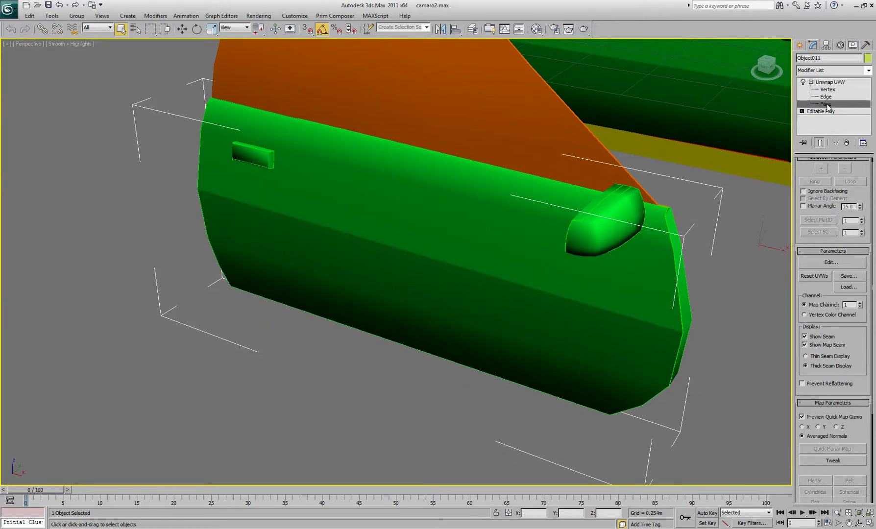
pyautogui.click(617, 191)
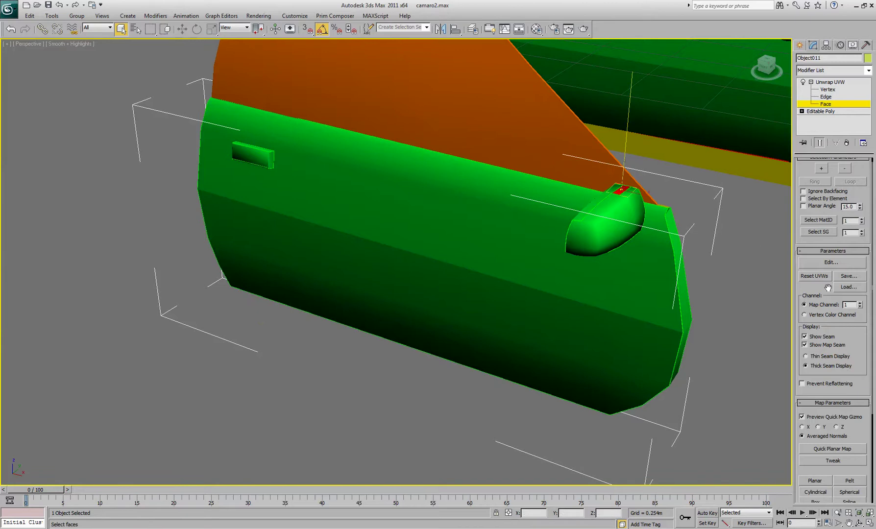
# Step: Reopen the UV editor and pick individual mirror faces to see which UV shells they belong to
pyautogui.click(845, 251)
pyautogui.click(842, 257)
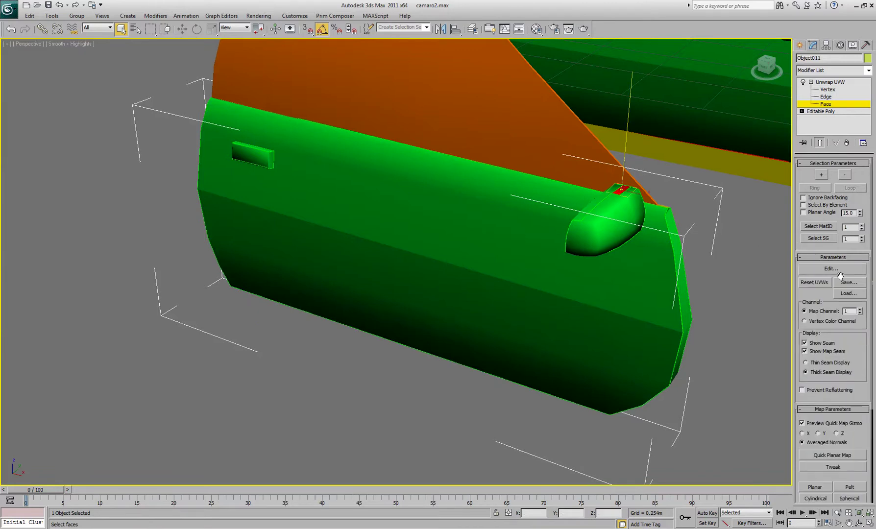
pyautogui.click(831, 269)
pyautogui.moveTo(641, 110); pyautogui.dragTo(180, 151)
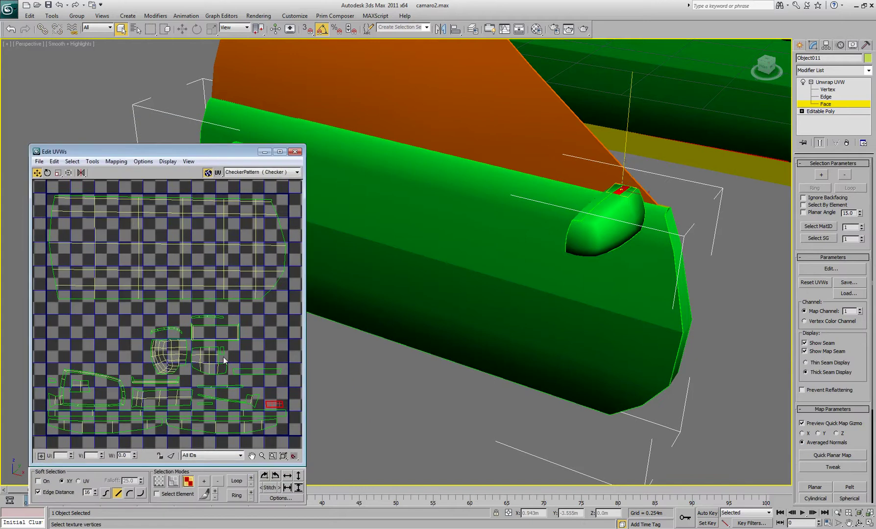
pyautogui.click(609, 195)
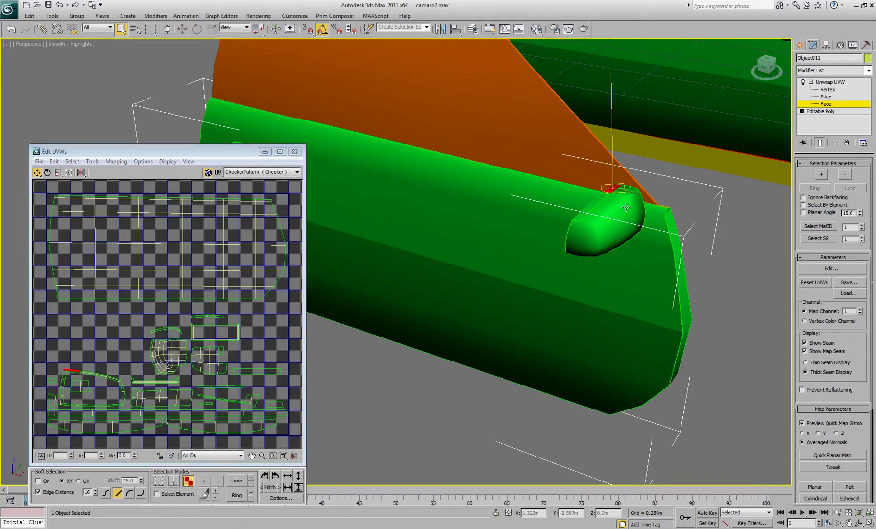
pyautogui.click(634, 198)
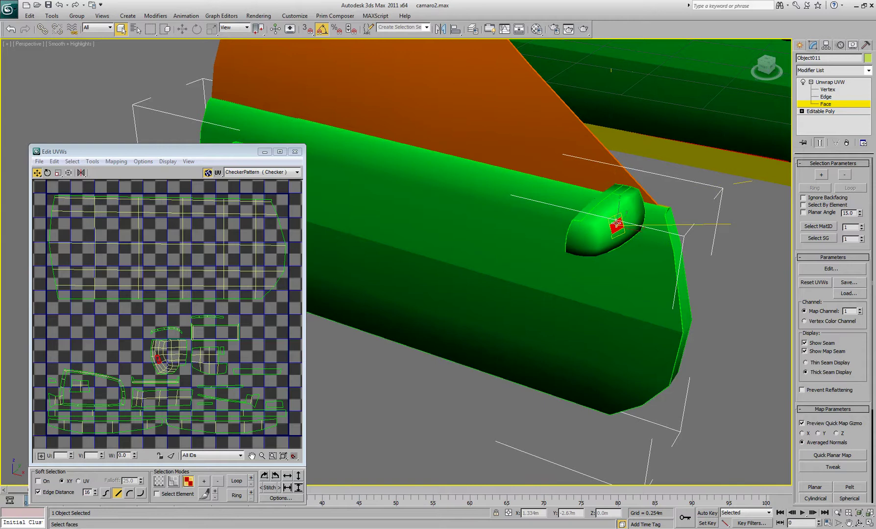
pyautogui.click(622, 189)
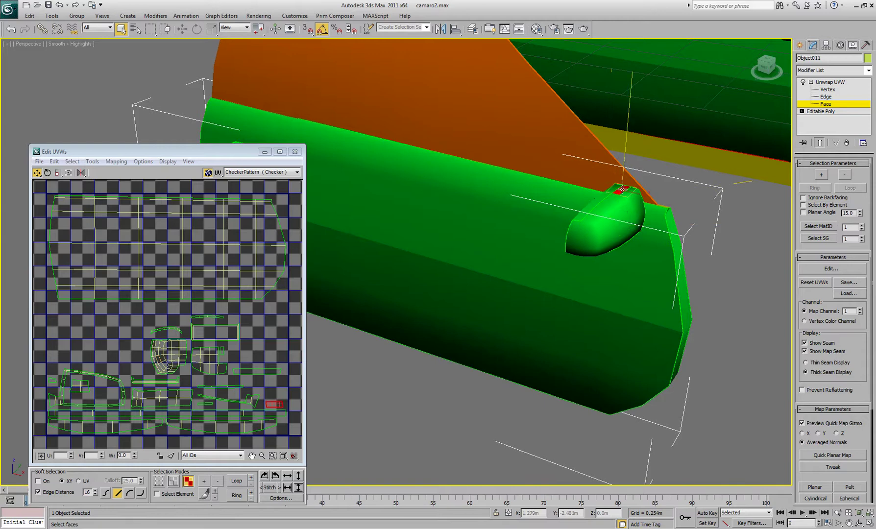
# Step: Close the UV editor, leave face selection and deselect the door
pyautogui.click(831, 112)
pyautogui.click(521, 226)
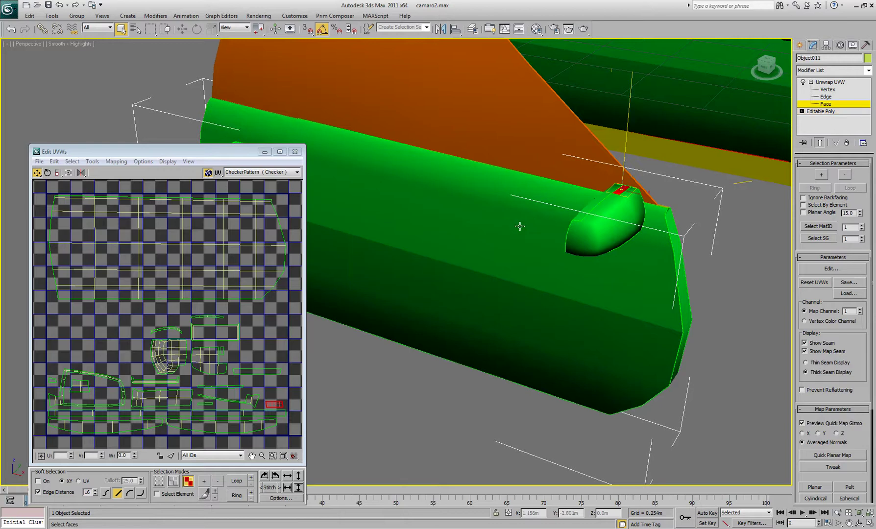
pyautogui.click(294, 152)
pyautogui.click(829, 104)
pyautogui.click(351, 412)
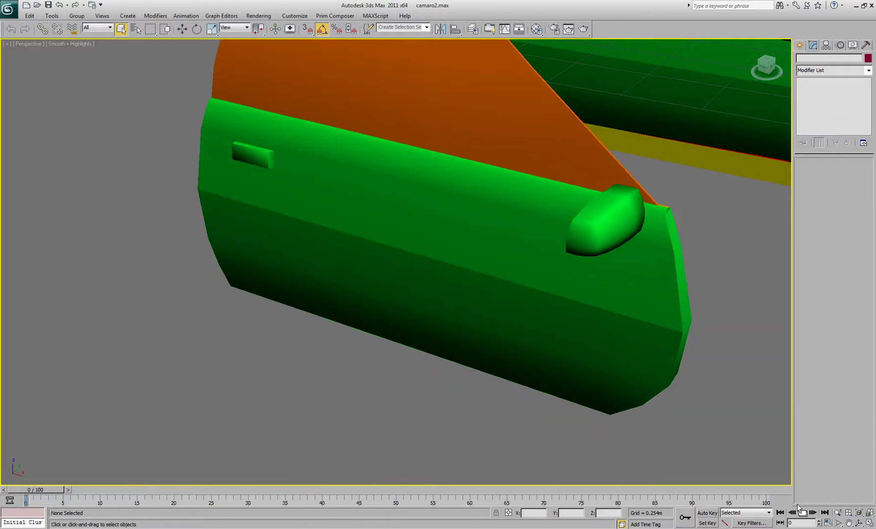
# Step: Turn an unused gray material pure white and assign it to the door's outer skin
pyautogui.press('m')
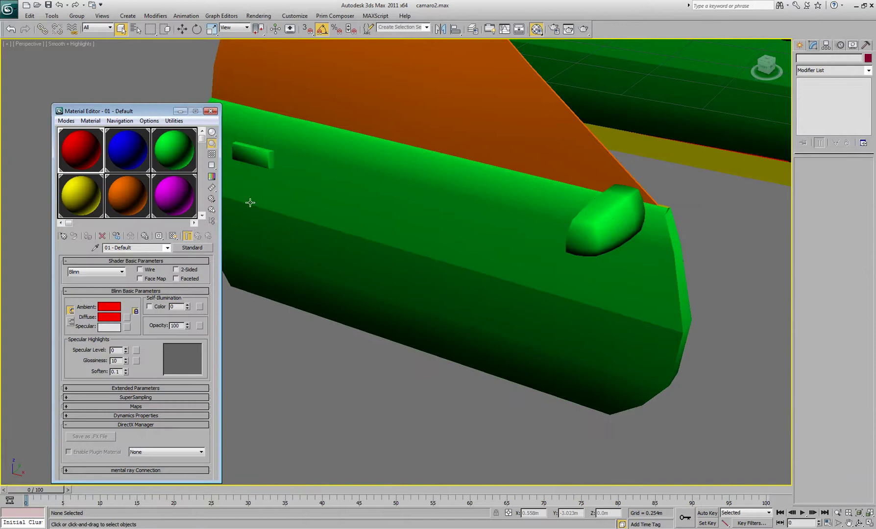
pyautogui.click(202, 215)
pyautogui.click(201, 216)
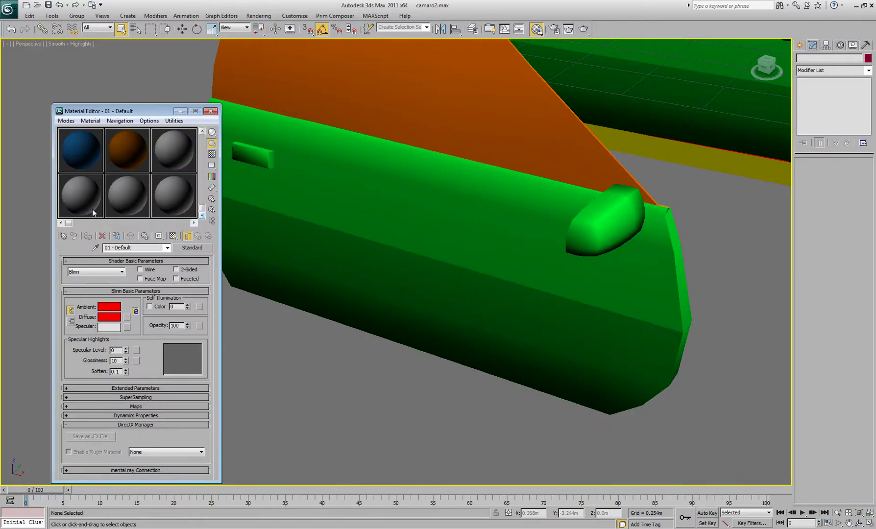
pyautogui.click(81, 206)
pyautogui.click(111, 310)
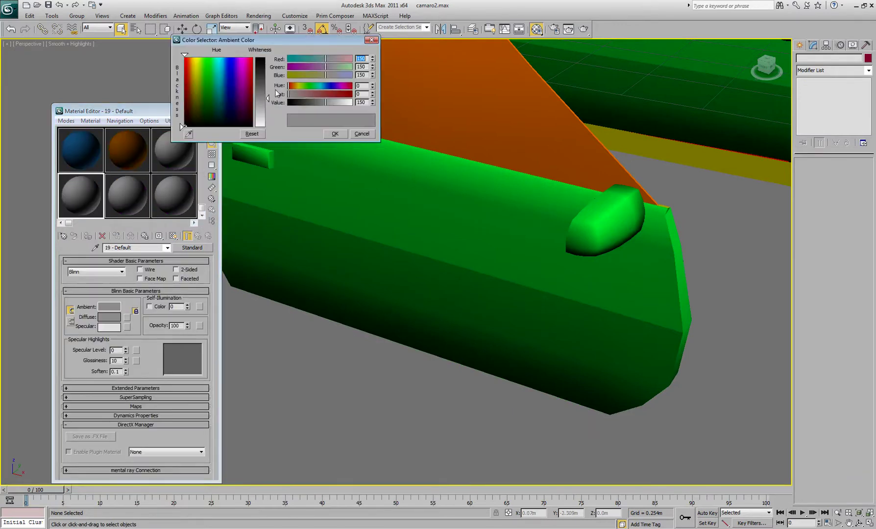
pyautogui.moveTo(273, 91); pyautogui.dragTo(275, 140)
pyautogui.click(326, 132)
pyautogui.click(439, 277)
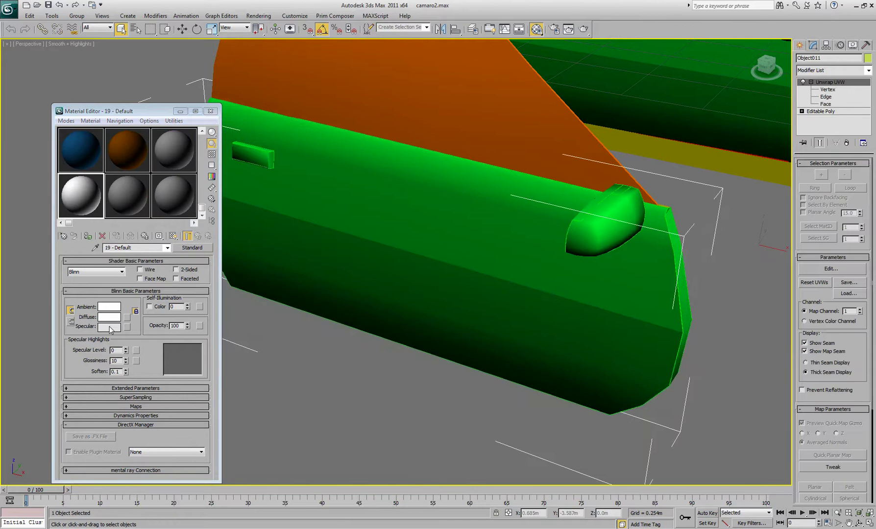
pyautogui.click(87, 235)
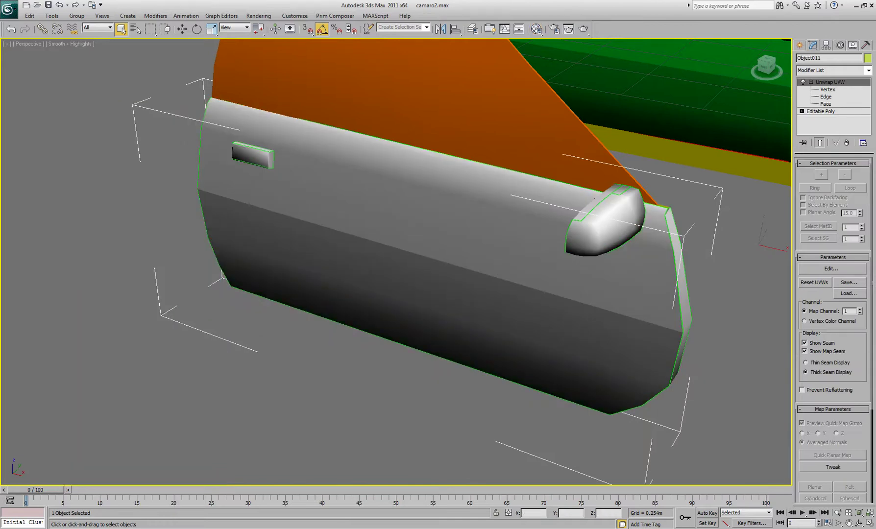
# Step: Place a Skylight in the empty space beside the door, in a view of the whole door
pyautogui.hotkey('ctrl', 'r')
pyautogui.moveTo(397, 290); pyautogui.dragTo(446, 307)
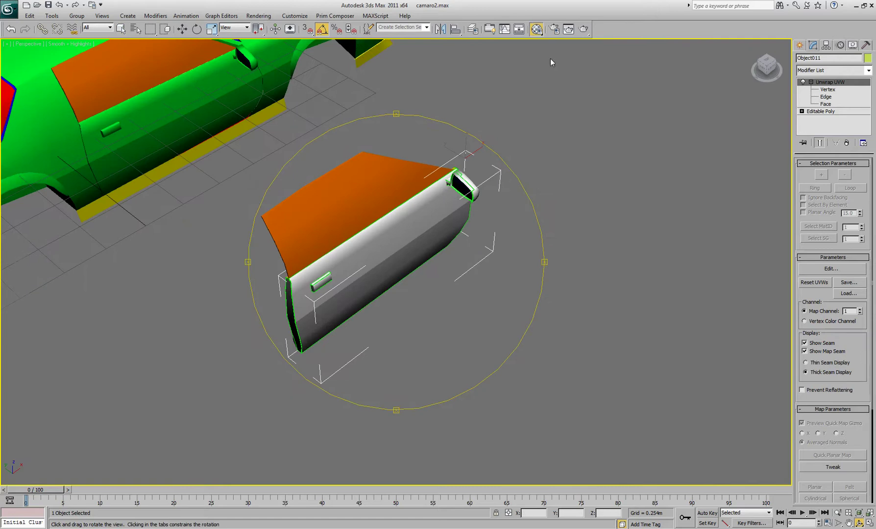
pyautogui.press('m')
pyautogui.moveTo(435, 262); pyautogui.dragTo(400, 280)
pyautogui.press('m')
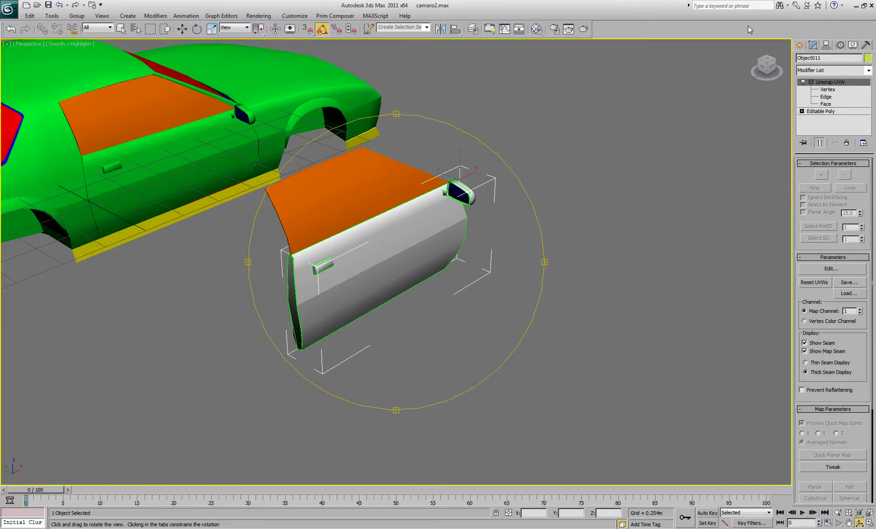
pyautogui.click(800, 45)
pyautogui.click(833, 61)
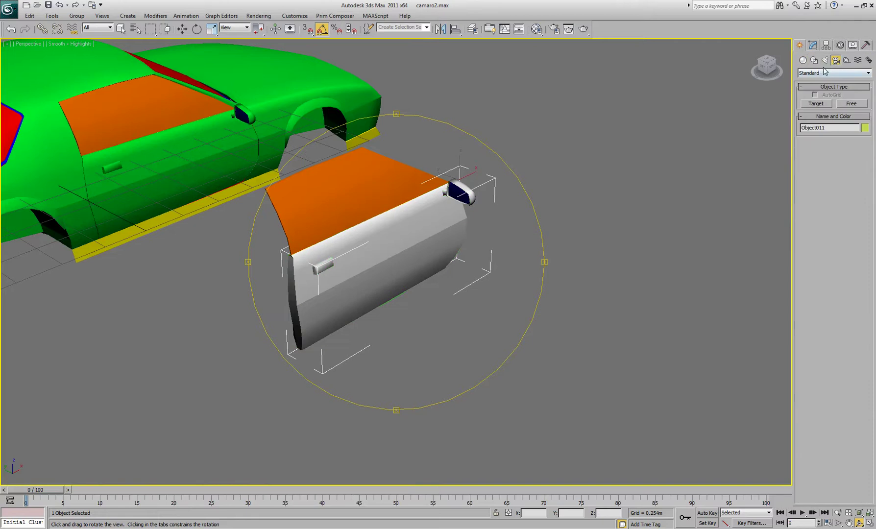
pyautogui.click(825, 62)
pyautogui.click(831, 80)
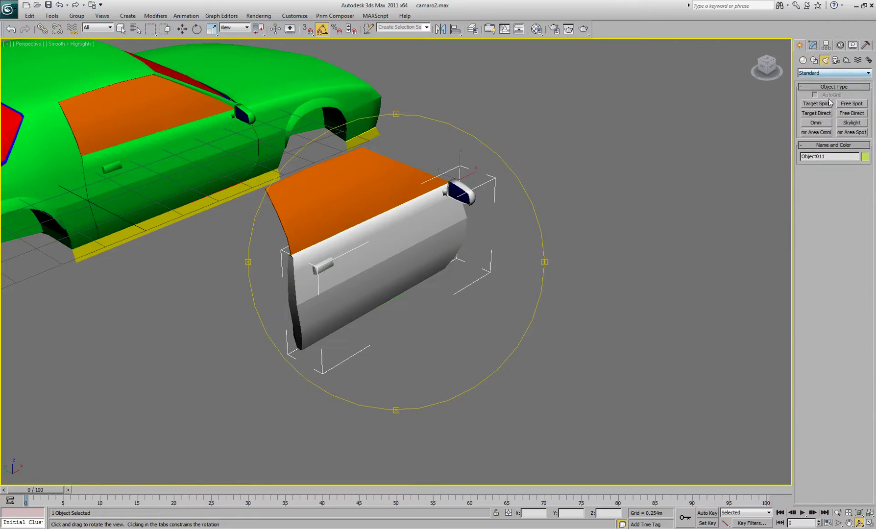
pyautogui.click(851, 123)
pyautogui.click(634, 274)
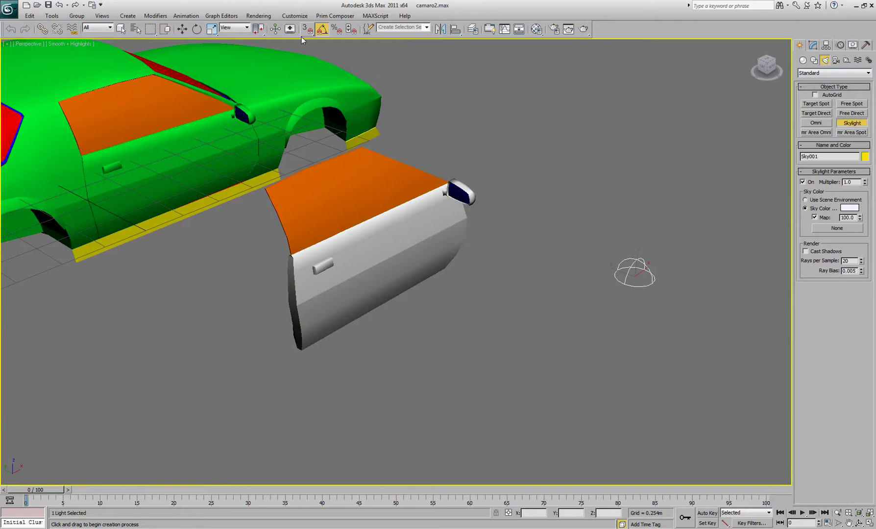
# Step: Set the render's advanced lighting plug-in to Light Tracer and close the render setup
pyautogui.click(552, 30)
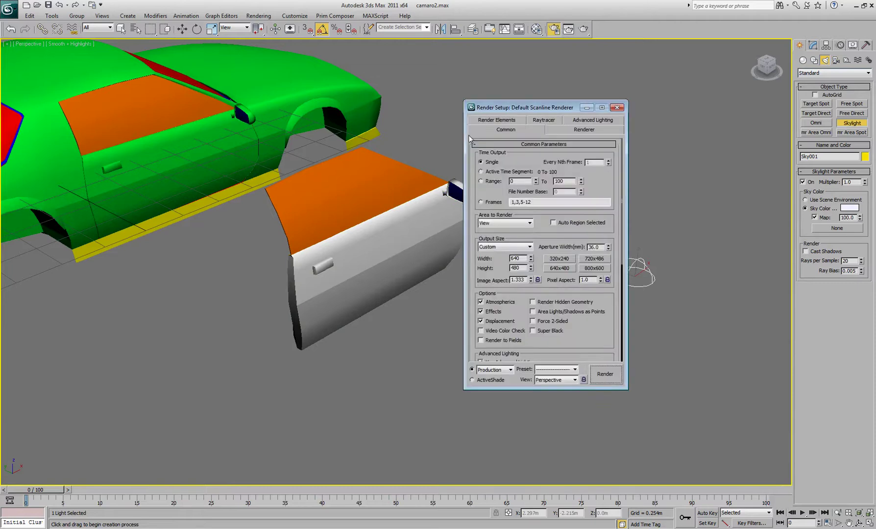
pyautogui.click(592, 120)
pyautogui.click(537, 156)
pyautogui.click(534, 172)
pyautogui.click(616, 107)
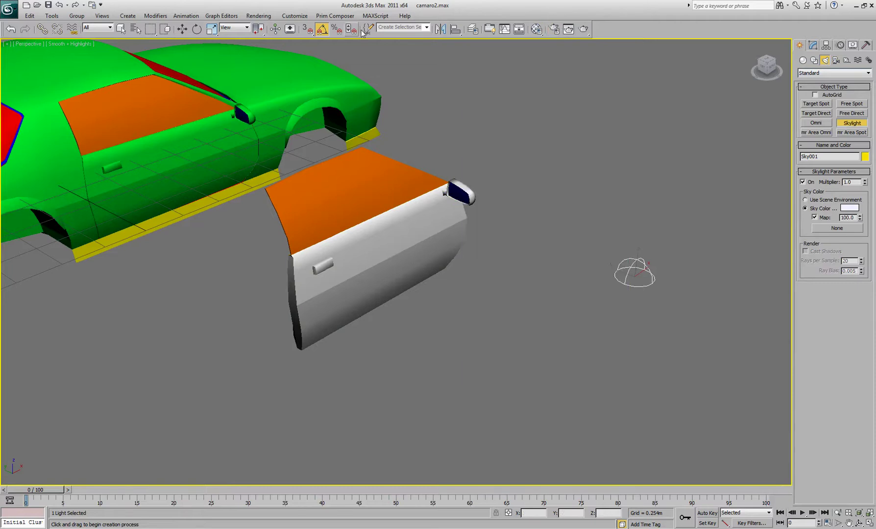
# Step: Open Render To Texture for the door's outer skin and direct the output to a new "render" folder inside the camaro folder
pyautogui.click(121, 28)
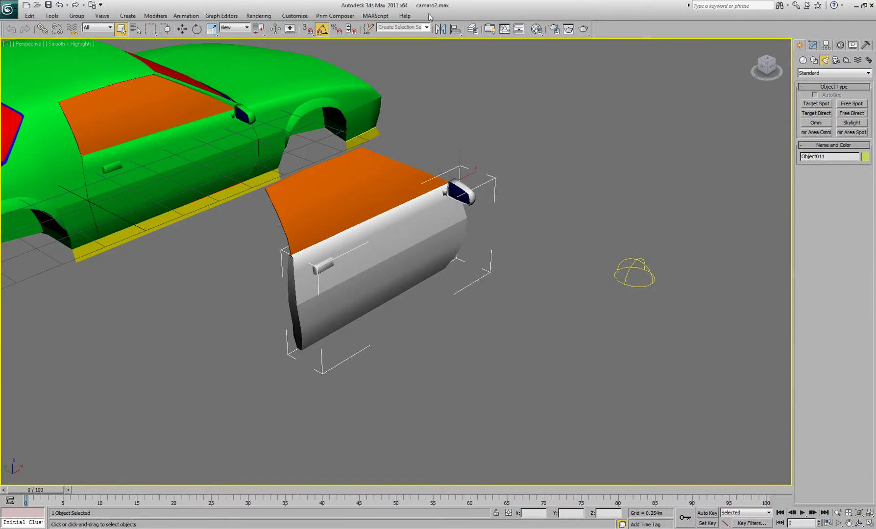
pyautogui.click(254, 16)
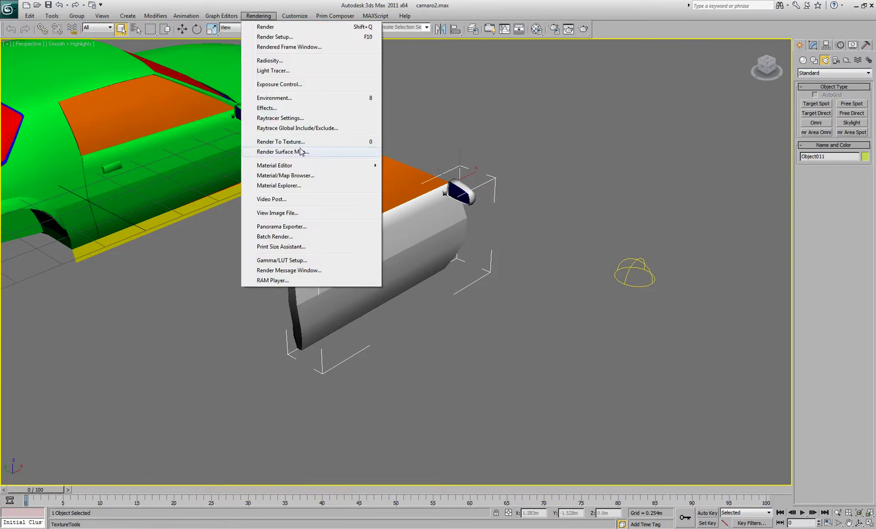
pyautogui.click(297, 141)
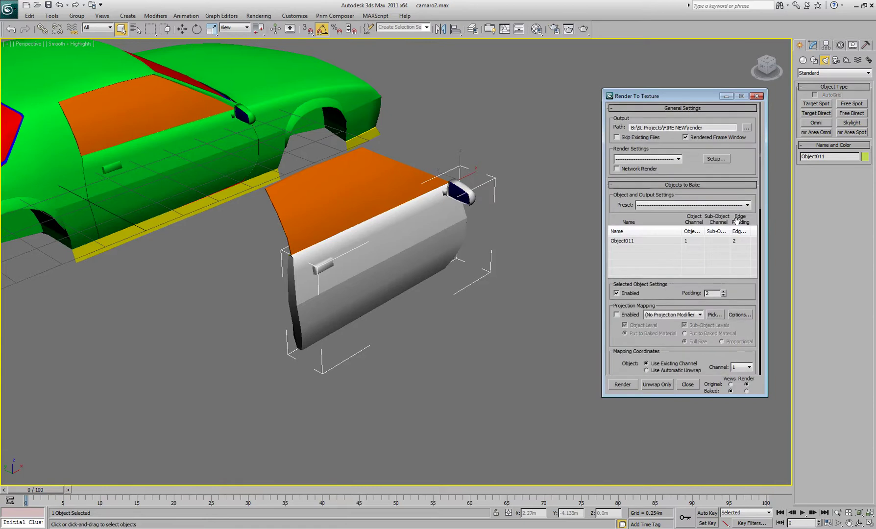
pyautogui.click(746, 128)
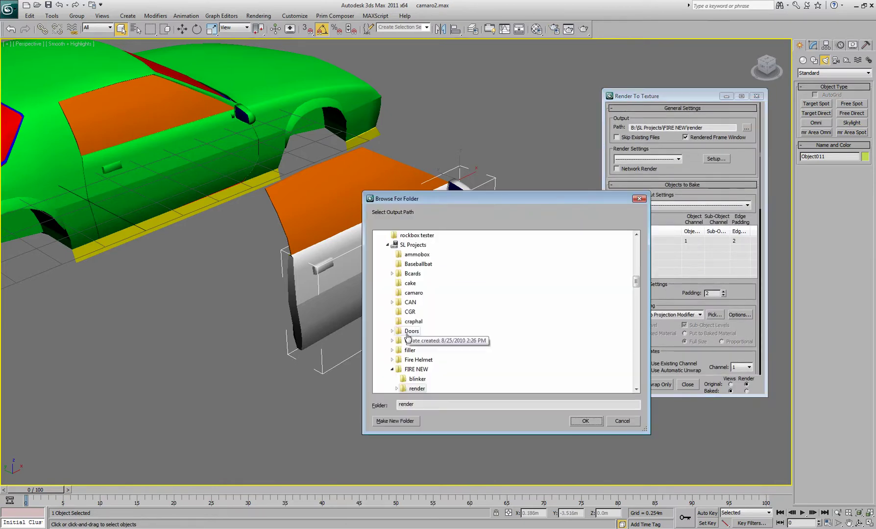
pyautogui.click(412, 293)
pyautogui.click(396, 420)
pyautogui.write('render')
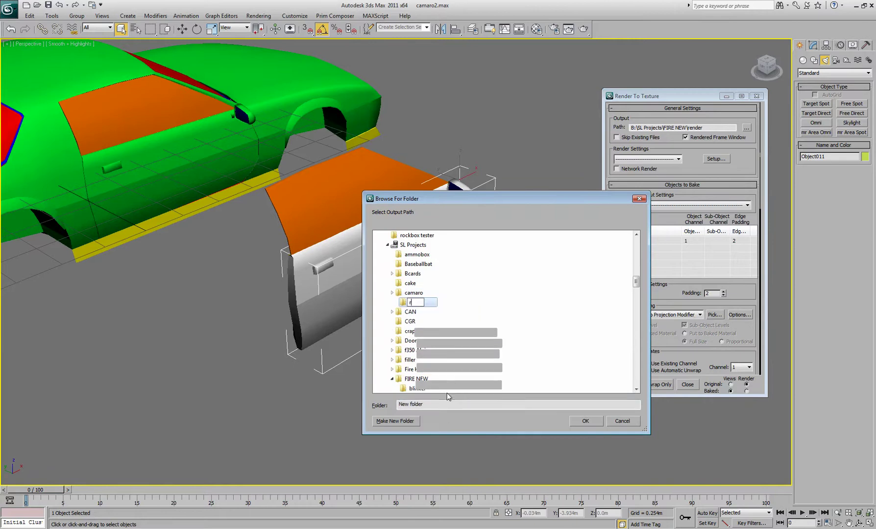
pyautogui.press('Return')
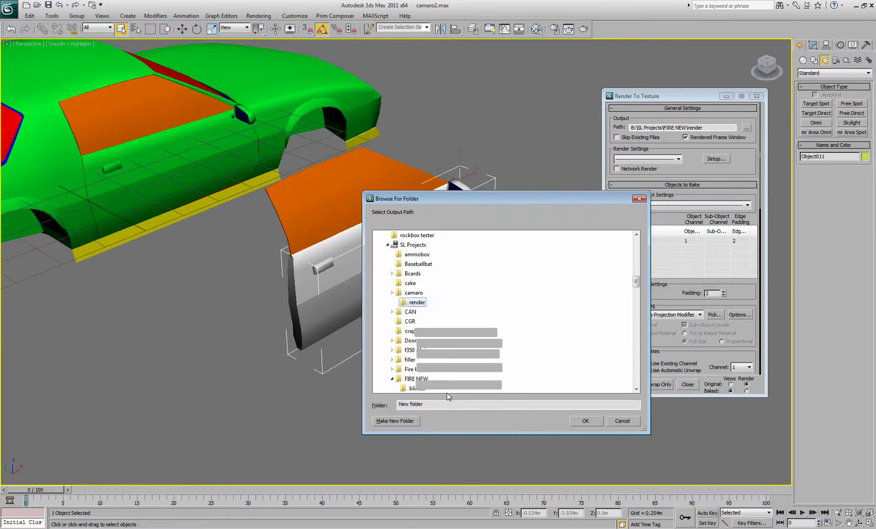
pyautogui.click(417, 302)
pyautogui.click(585, 421)
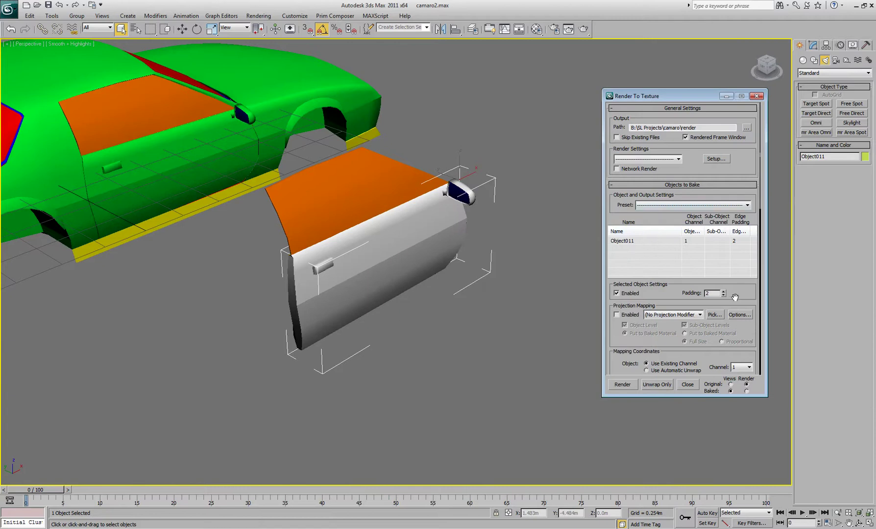
# Step: Add a CompleteMap output element saved as dooroutside.jpg and bake the door's texture
pyautogui.scroll(-5, 735, 297)
pyautogui.click(647, 308)
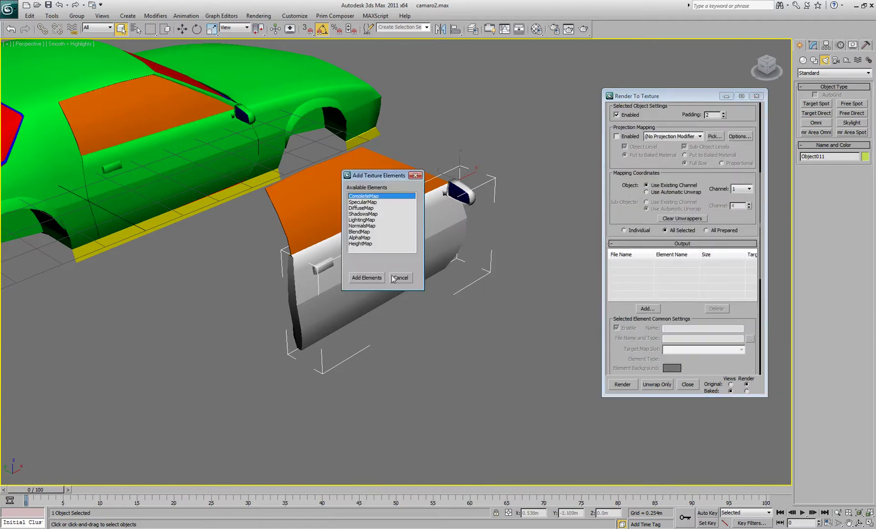
pyautogui.click(355, 278)
pyautogui.scroll(-5, 709, 246)
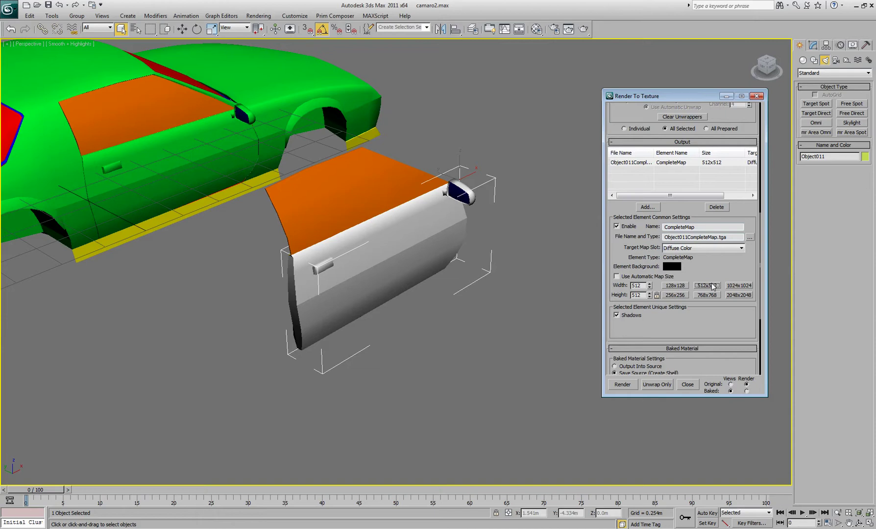
pyautogui.moveTo(740, 212); pyautogui.dragTo(468, 212)
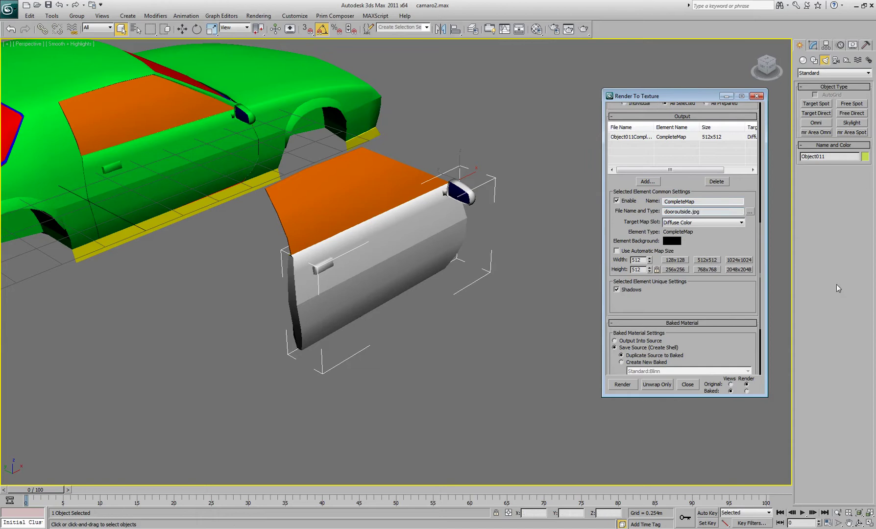
pyautogui.scroll(-4, 733, 306)
pyautogui.click(630, 386)
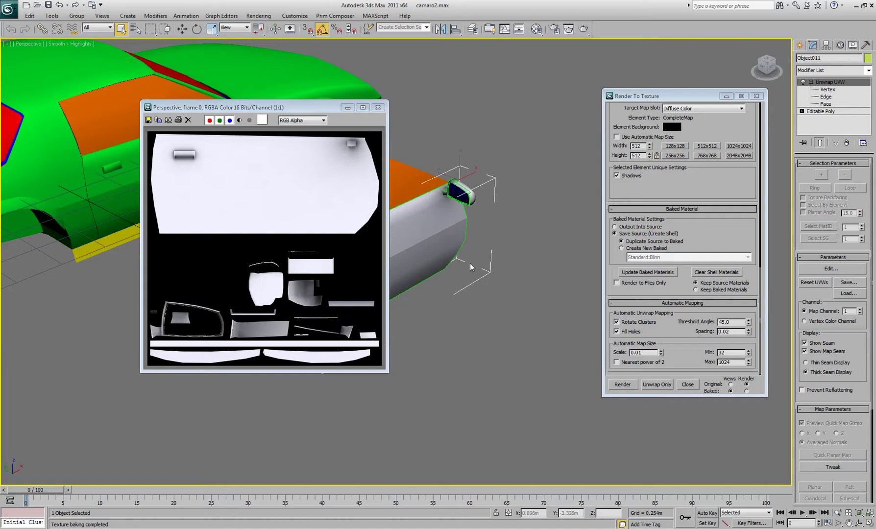
# Step: Enable Render to Files Only for the baked material and close the rendered image
pyautogui.click(531, 33)
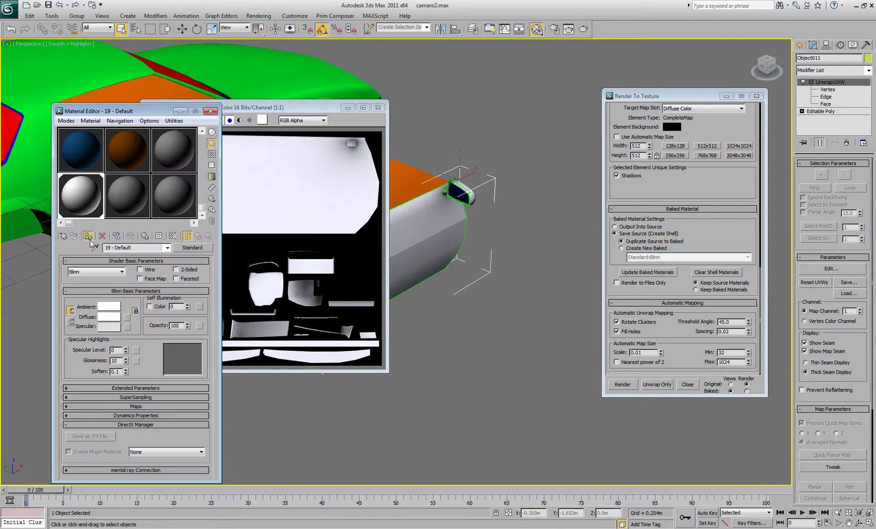
pyautogui.click(211, 110)
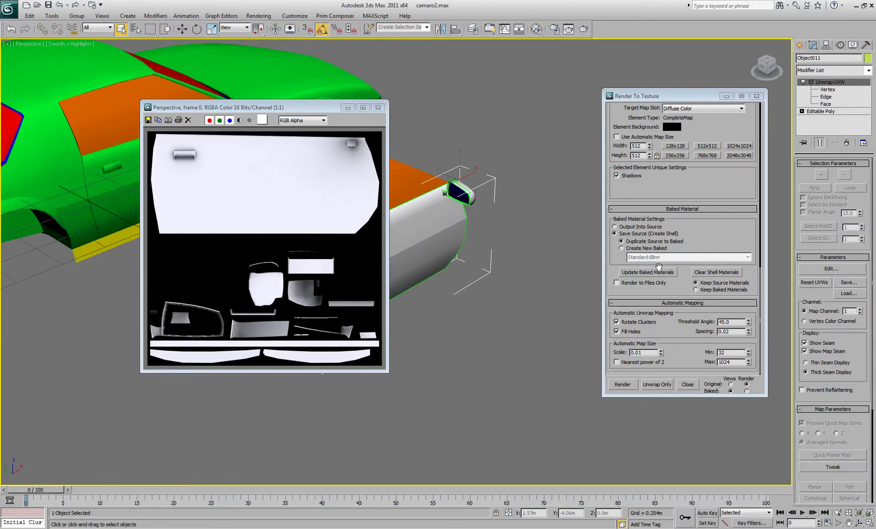
pyautogui.click(633, 288)
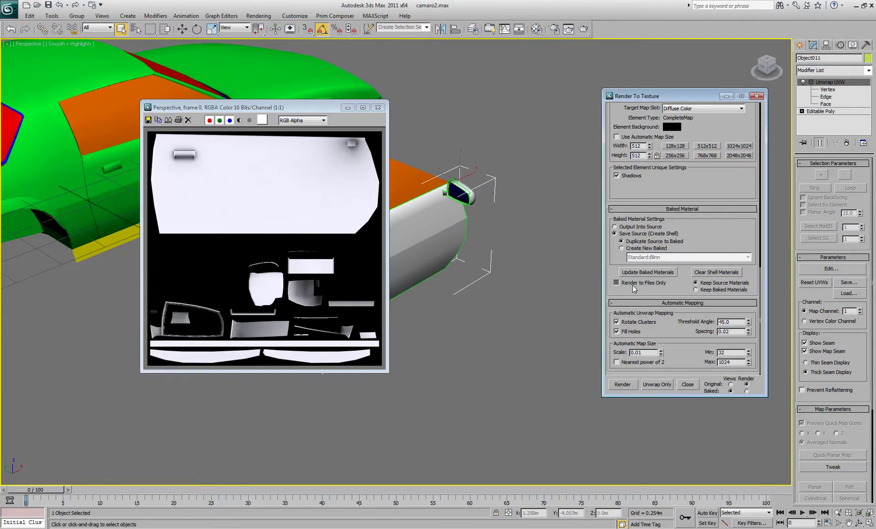
pyautogui.click(377, 108)
# Step: Collapse the Unwrap UVW modifier of the door's outer skin into its editable poly
pyautogui.click(860, 523)
pyautogui.moveTo(372, 297); pyautogui.dragTo(485, 303)
pyautogui.scroll(5, 404, 303)
pyautogui.moveTo(405, 304); pyautogui.dragTo(515, 323)
pyautogui.scroll(-5, 416, 319)
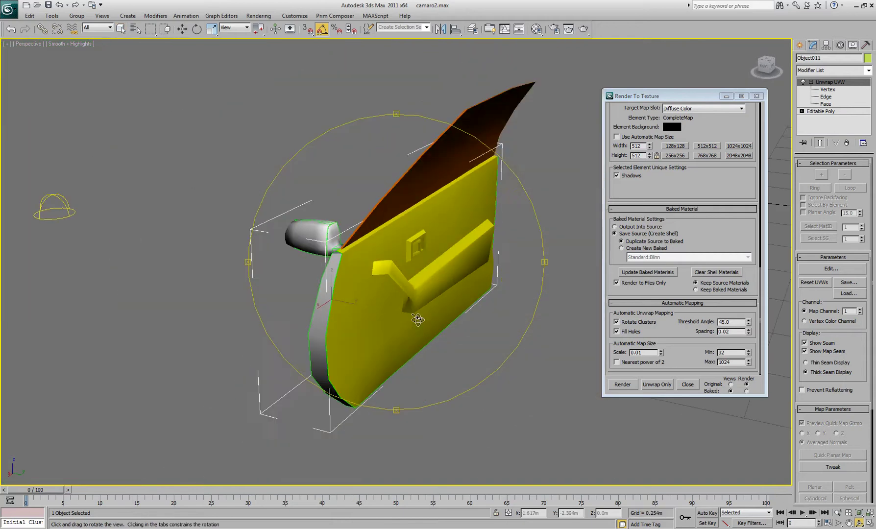
pyautogui.moveTo(417, 318); pyautogui.dragTo(387, 332)
pyautogui.scroll(2, 441, 327)
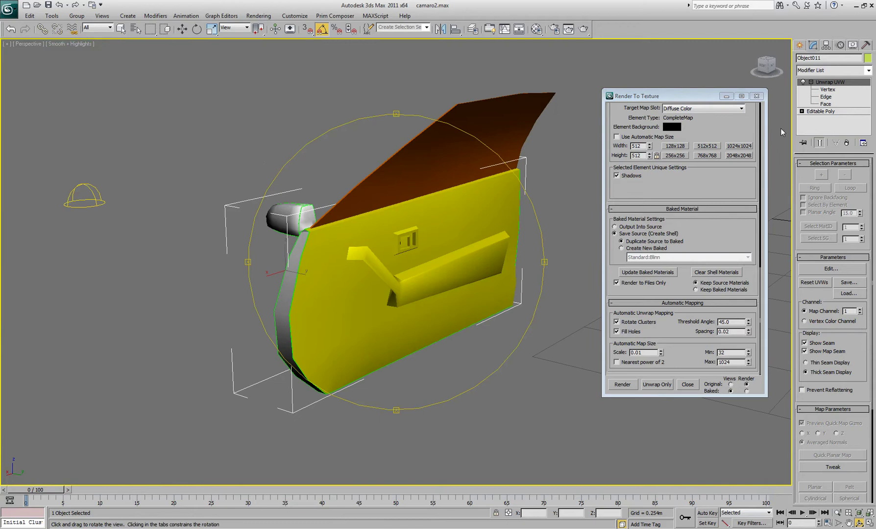
pyautogui.click(834, 84)
pyautogui.rightClick(836, 84)
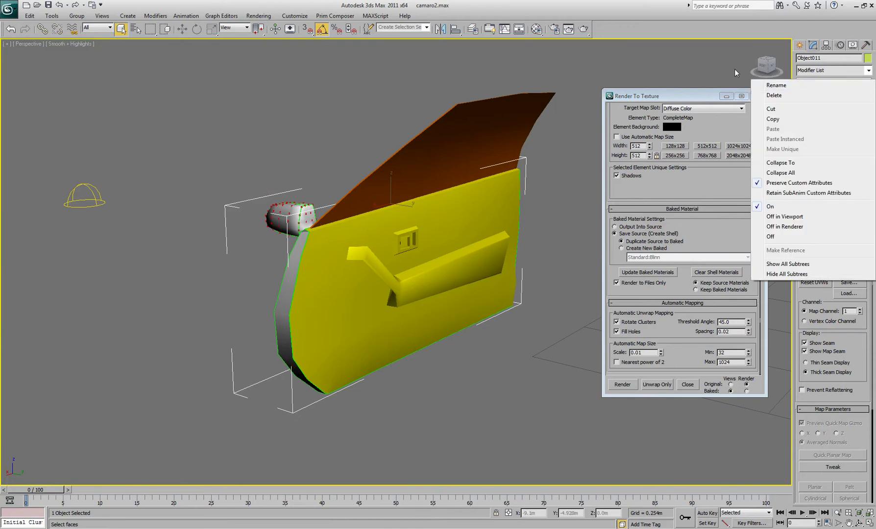
pyautogui.click(736, 72)
pyautogui.click(820, 82)
pyautogui.click(811, 81)
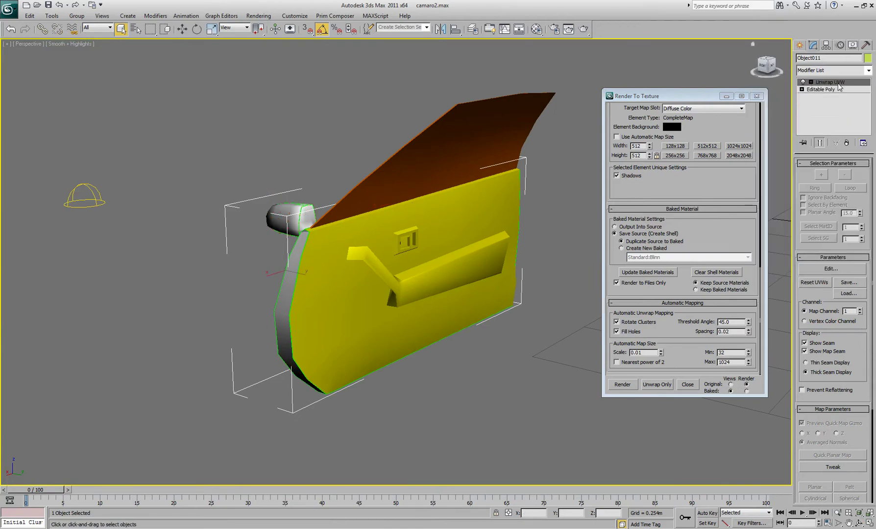
pyautogui.rightClick(839, 87)
pyautogui.click(783, 165)
# Step: Attach the door's outer skin to the inner panel object, using Match Material IDs to Material with condensed materials and IDs
pyautogui.click(485, 302)
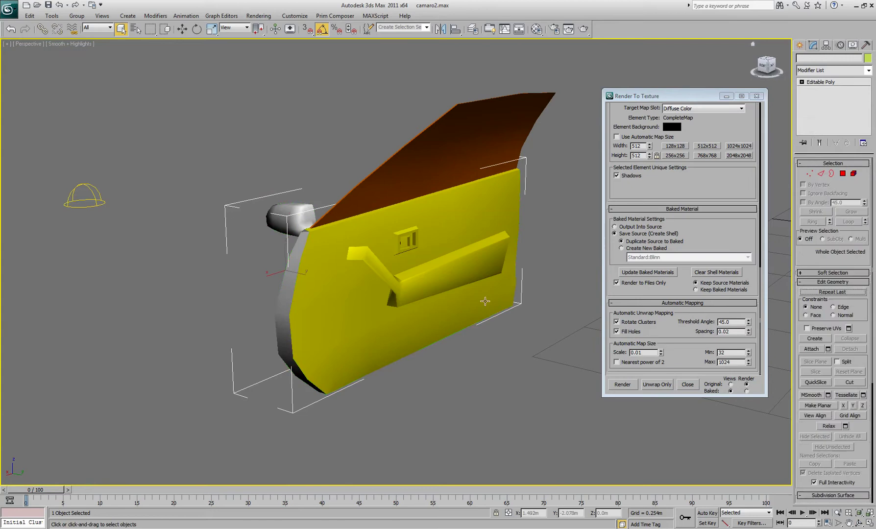
pyautogui.click(811, 348)
pyautogui.click(397, 307)
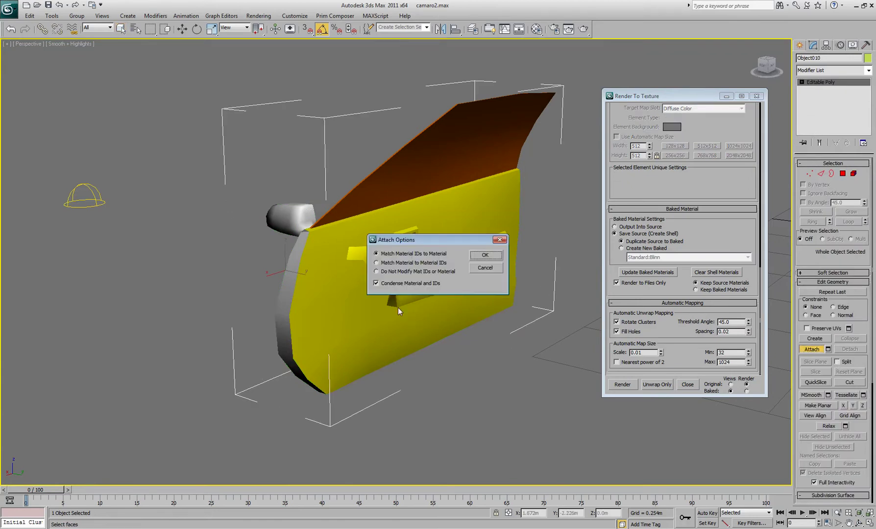
pyautogui.click(485, 255)
pyautogui.click(121, 28)
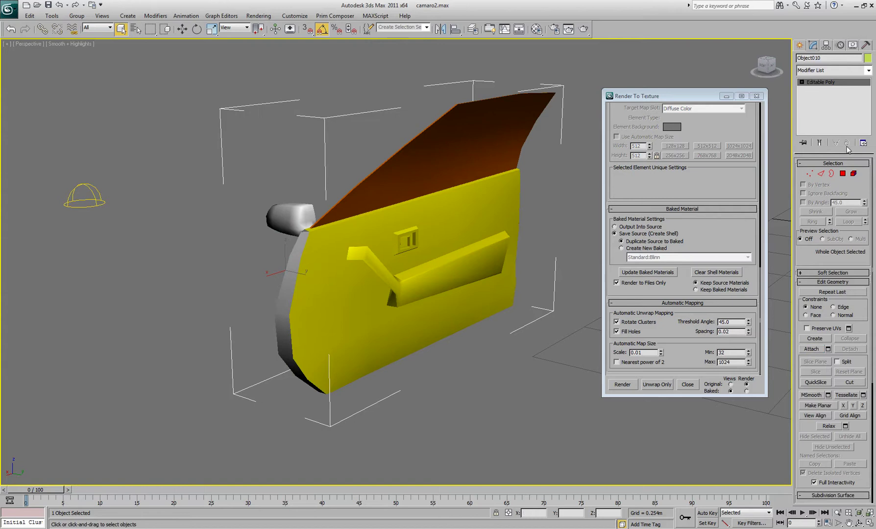
# Step: Weld all vertices of the combined door and clear the vertex selection
pyautogui.press('1')
pyautogui.moveTo(571, 446); pyautogui.dragTo(196, 93)
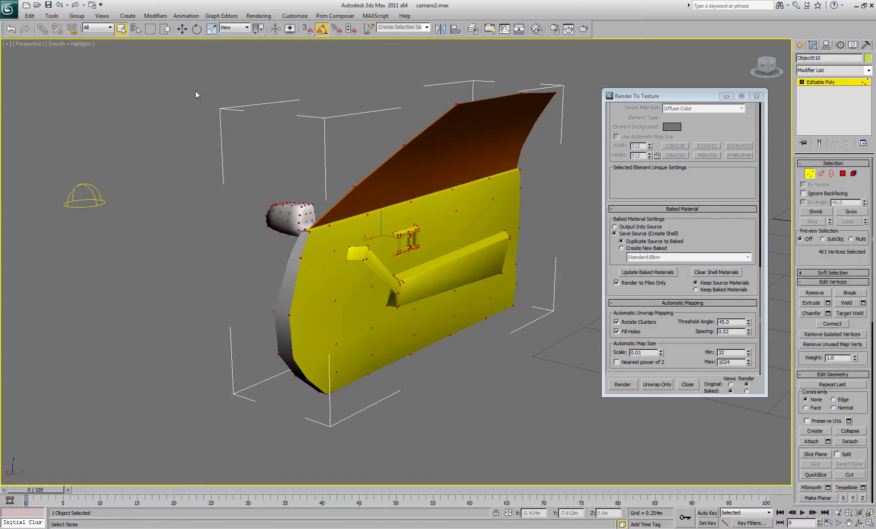
pyautogui.click(846, 303)
pyautogui.click(488, 387)
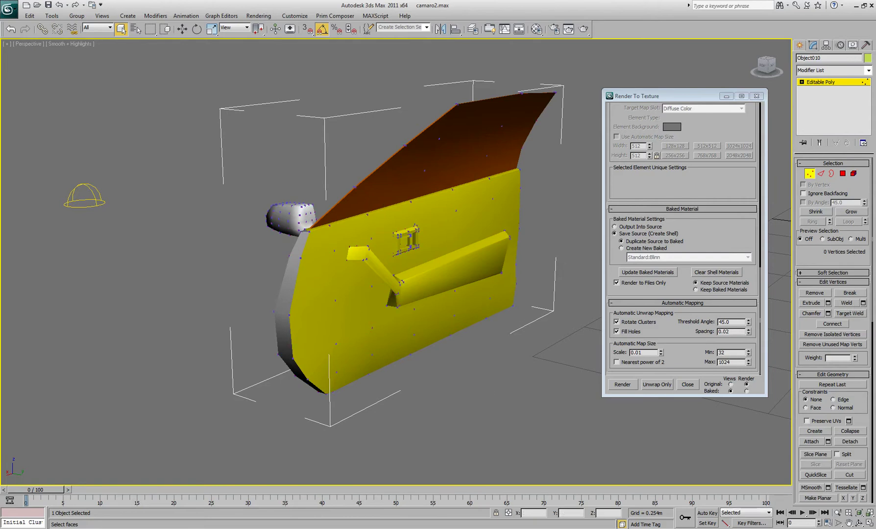
# Step: Leave vertex editing of the combined door and close the Render To Texture dialog
pyautogui.click(857, 523)
pyautogui.moveTo(350, 293); pyautogui.dragTo(566, 294)
pyautogui.click(827, 82)
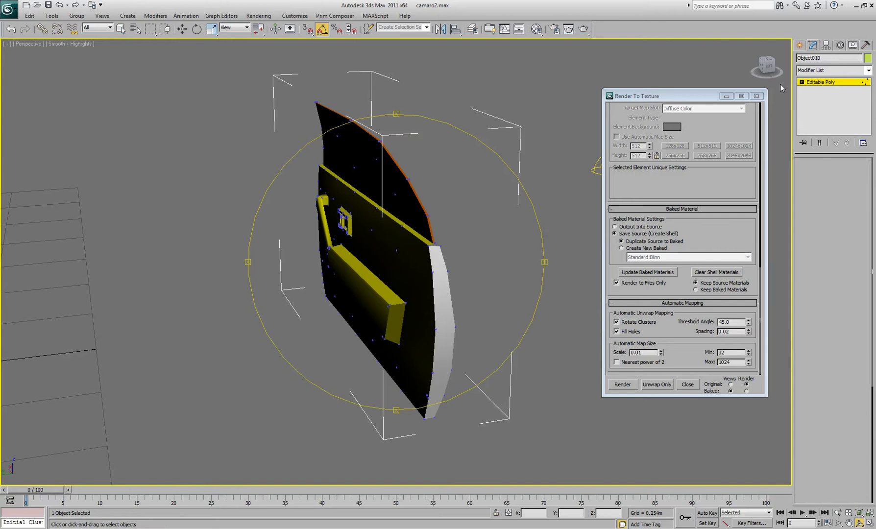
pyautogui.click(756, 95)
pyautogui.click(122, 29)
# Step: Export the selected door to the camaro folder as the Autodesk Collada file 3.DAE with the current export settings
pyautogui.click(9, 8)
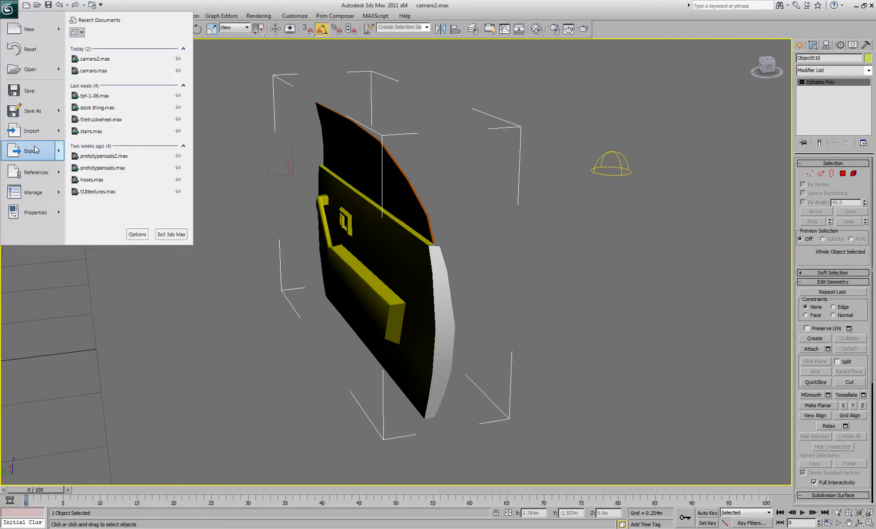
pyautogui.moveTo(29, 149)
pyautogui.click(116, 86)
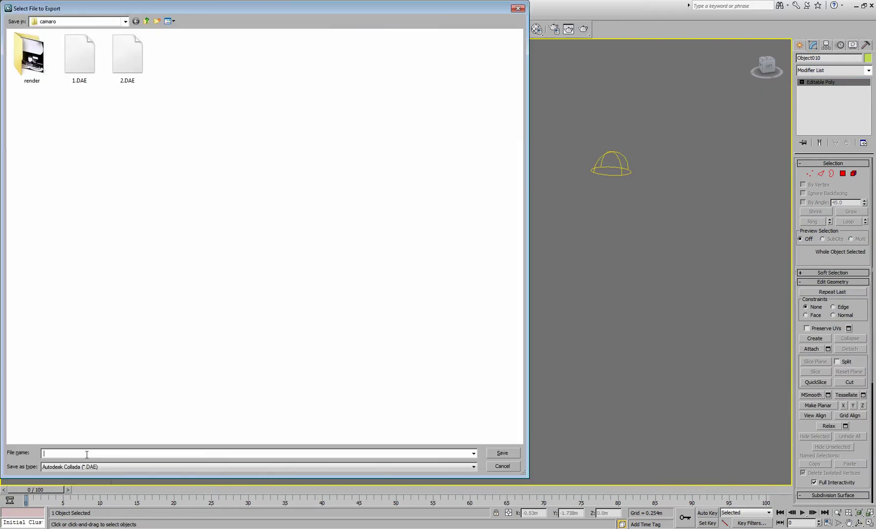
pyautogui.click(509, 451)
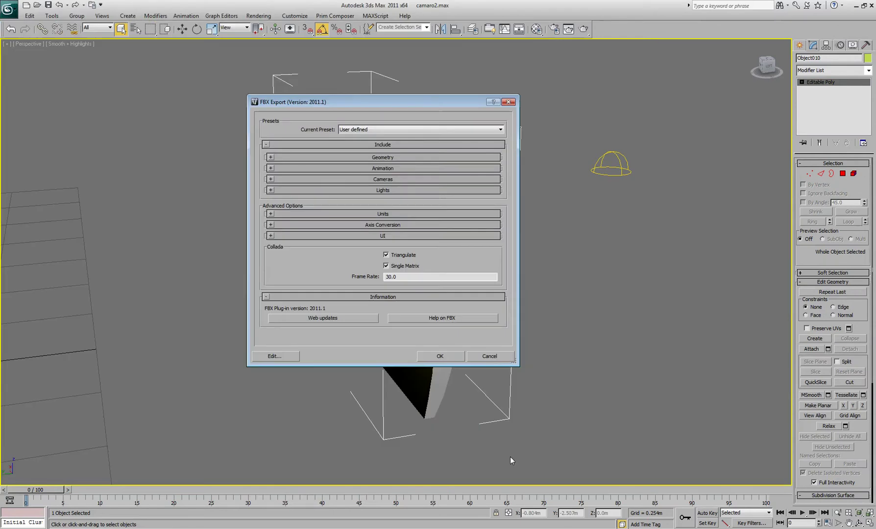
pyautogui.click(442, 359)
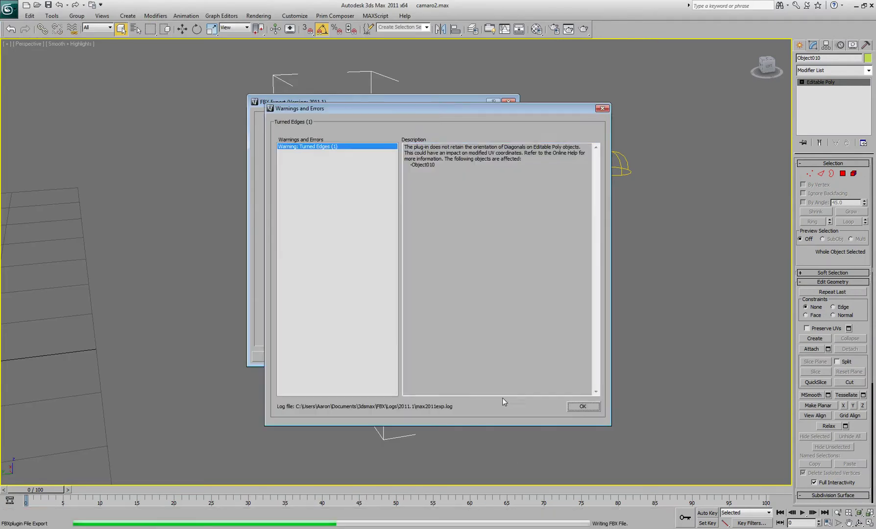
pyautogui.click(583, 406)
# Step: Convert the combined door from an editable poly to an editable mesh
pyautogui.rightClick(429, 245)
pyautogui.moveTo(446, 327)
pyautogui.click(515, 327)
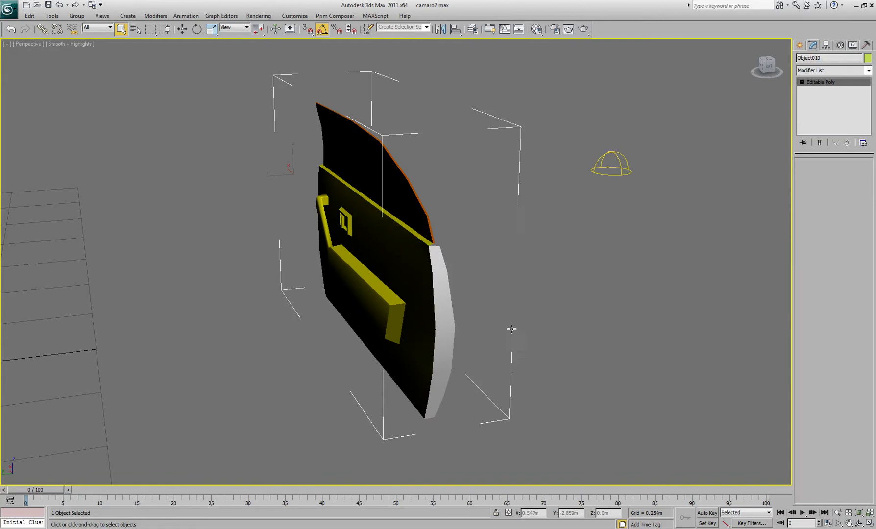
# Step: Export the selected editable-mesh door as a Collada file, replacing the existing 3.DAE in the camaro folder
pyautogui.click(8, 9)
pyautogui.click(32, 151)
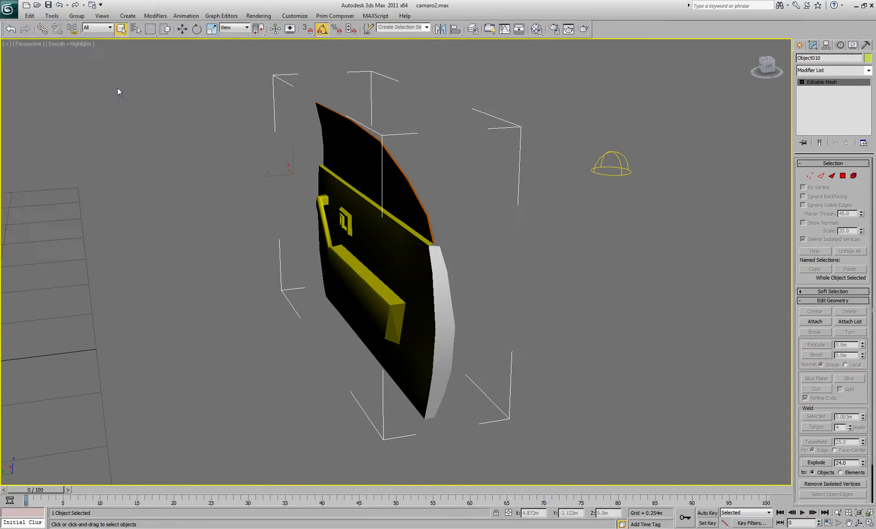
pyautogui.click(175, 56)
pyautogui.click(493, 454)
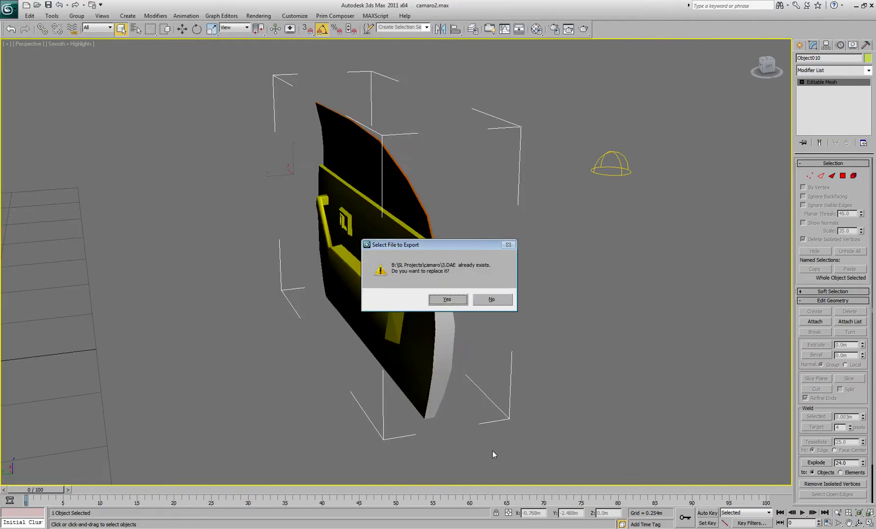
pyautogui.click(447, 299)
pyautogui.click(442, 354)
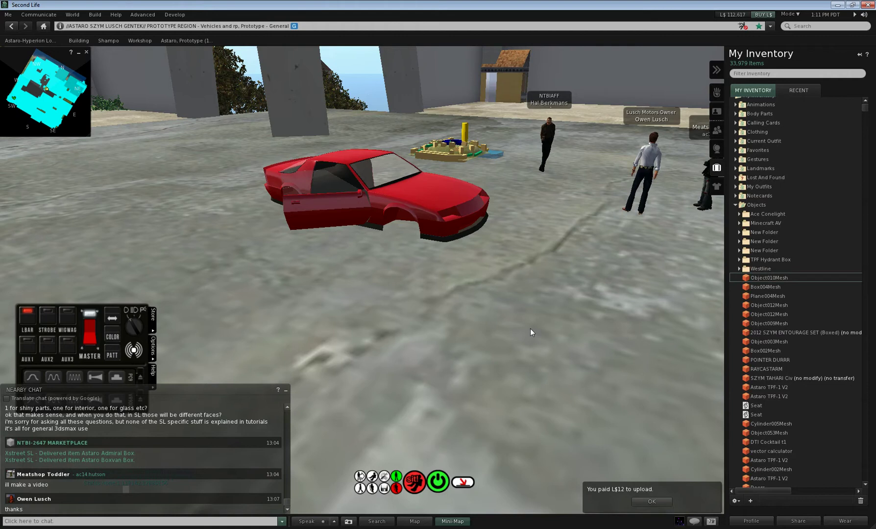
# Step: In Second Life, hide the inventory, put the uploaded door into edit mode and raise it higher above the ground
pyautogui.click(715, 70)
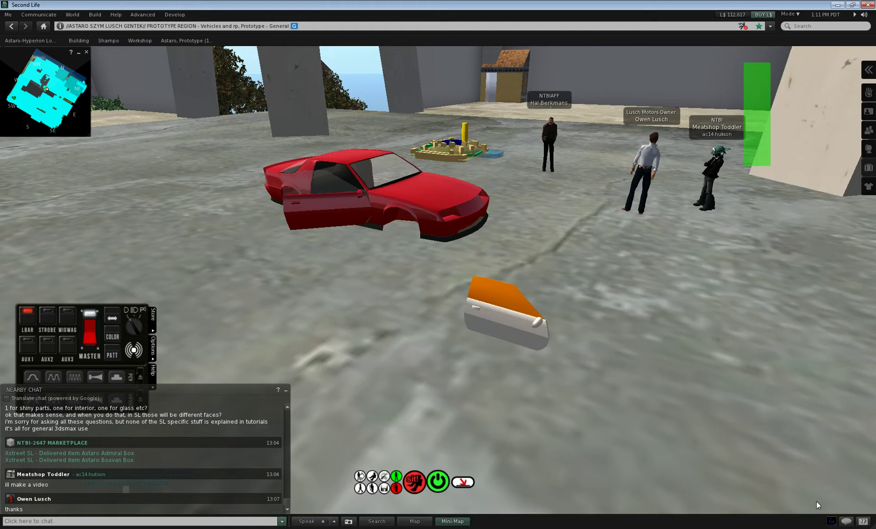
pyautogui.keyDown('alt'); pyautogui.moveTo(498, 323); pyautogui.dragTo(410, 261); pyautogui.keyUp('alt')
pyautogui.rightClick(364, 227)
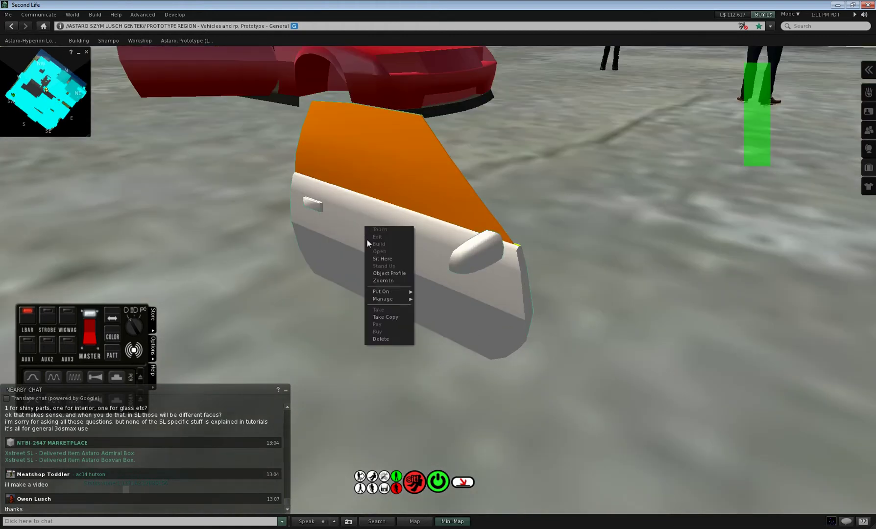
pyautogui.click(370, 238)
pyautogui.moveTo(388, 212); pyautogui.dragTo(391, 117)
pyautogui.keyDown('alt'); pyautogui.moveTo(426, 161); pyautogui.dragTo(501, 162); pyautogui.keyUp('alt')
# Step: Upload the baked image dooroutside.jpg from the render folder as a texture for L$10
pyautogui.click(95, 15)
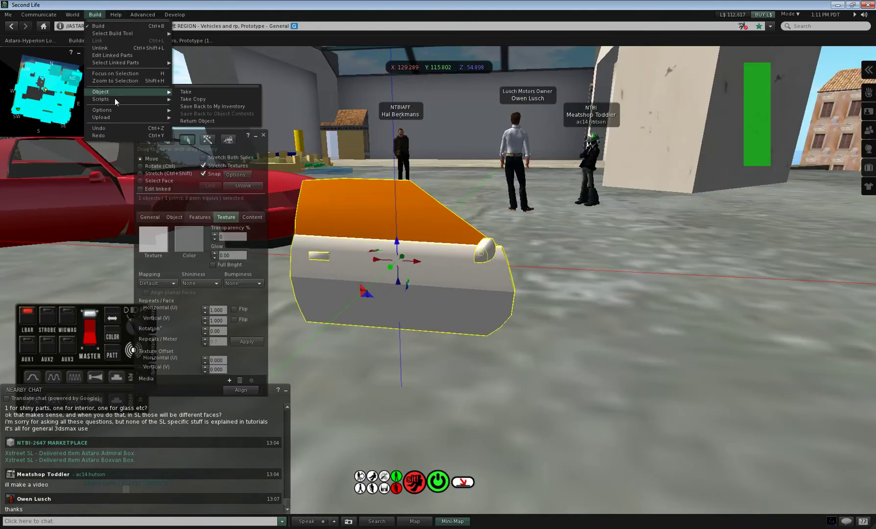
pyautogui.moveTo(108, 117)
pyautogui.click(194, 117)
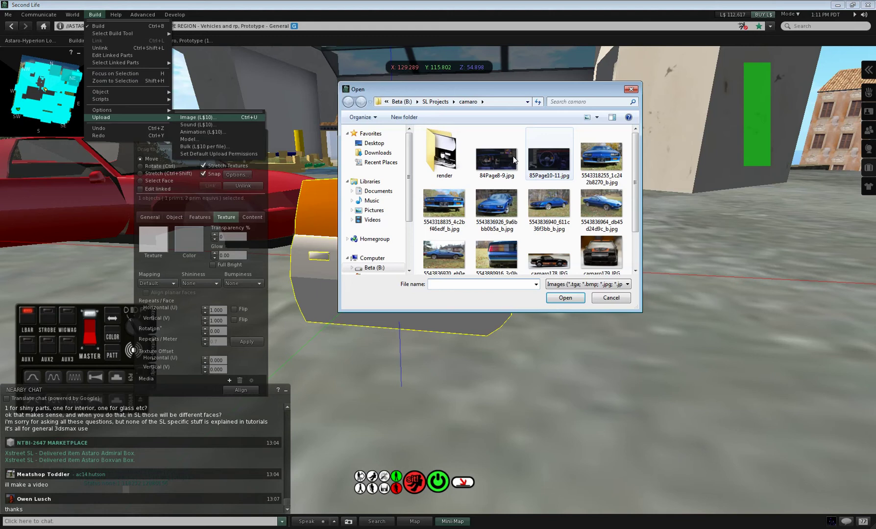
pyautogui.click(448, 152)
pyautogui.click(565, 297)
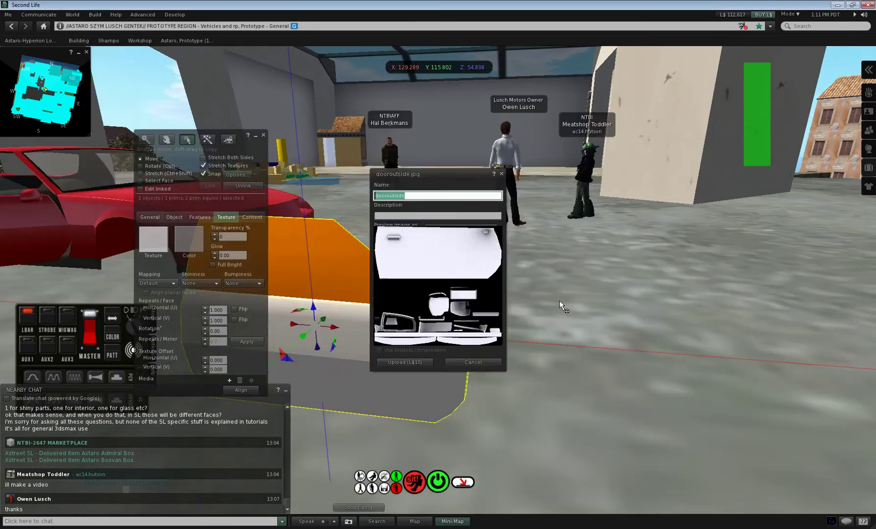
pyautogui.click(419, 363)
# Step: Switch to face selection and apply the uploaded dooroutside texture to the door's outer skin
pyautogui.keyDown('alt'); pyautogui.moveTo(419, 363); pyautogui.dragTo(637, 416); pyautogui.keyUp('alt')
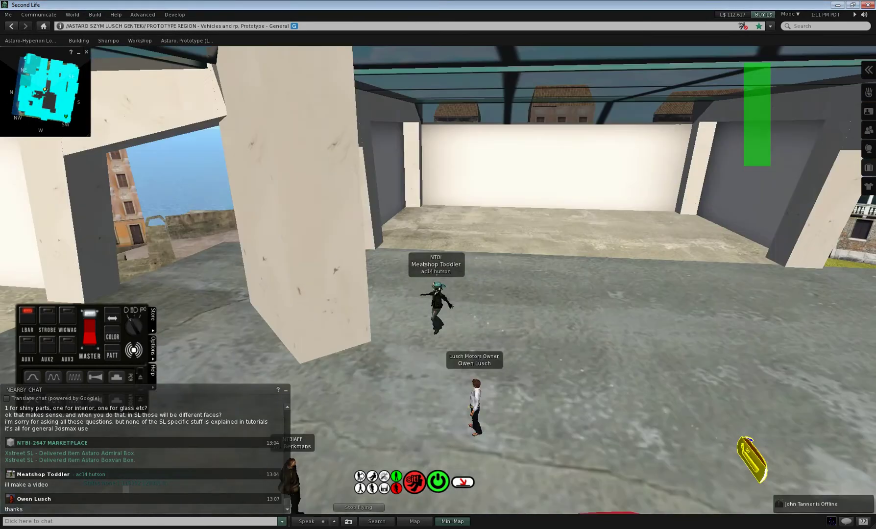
pyautogui.keyDown('alt'); pyautogui.click(750, 458); pyautogui.keyUp('alt')
pyautogui.keyDown('alt'); pyautogui.moveTo(484, 319); pyautogui.dragTo(428, 293); pyautogui.keyUp('alt')
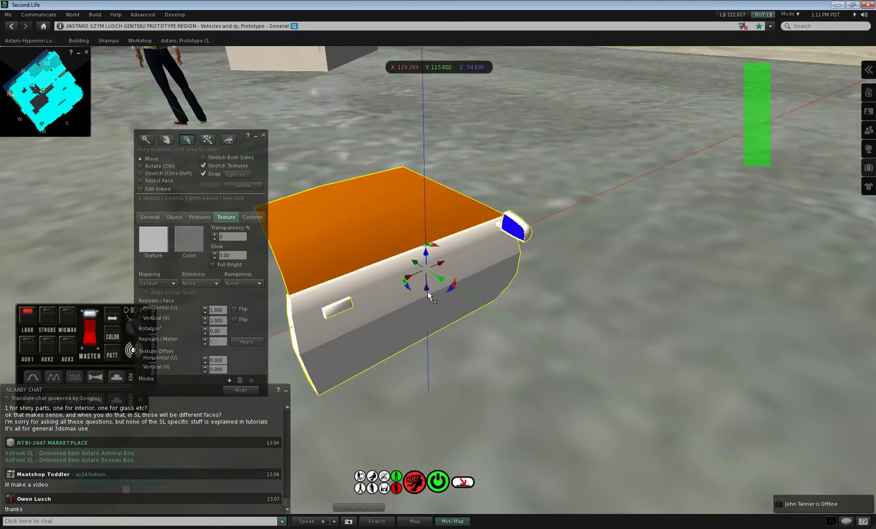
pyautogui.click(152, 175)
pyautogui.click(150, 181)
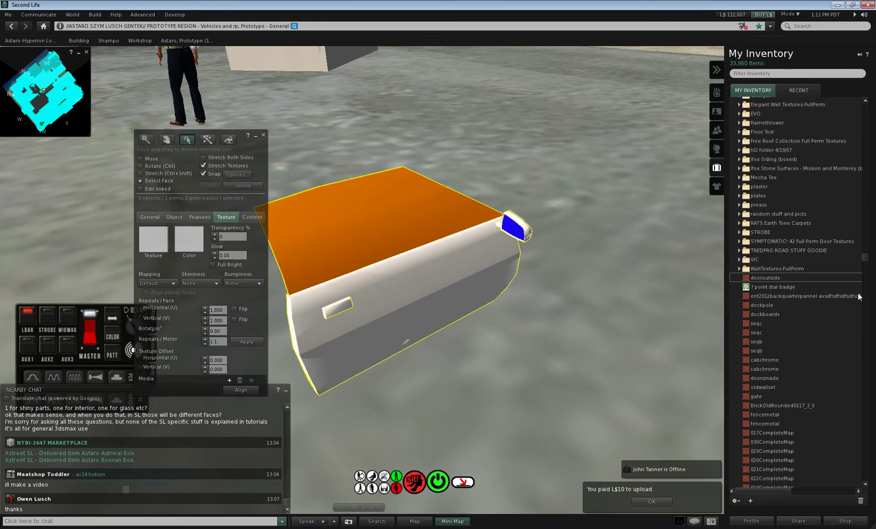
pyautogui.moveTo(782, 278); pyautogui.dragTo(145, 239)
pyautogui.click(522, 393)
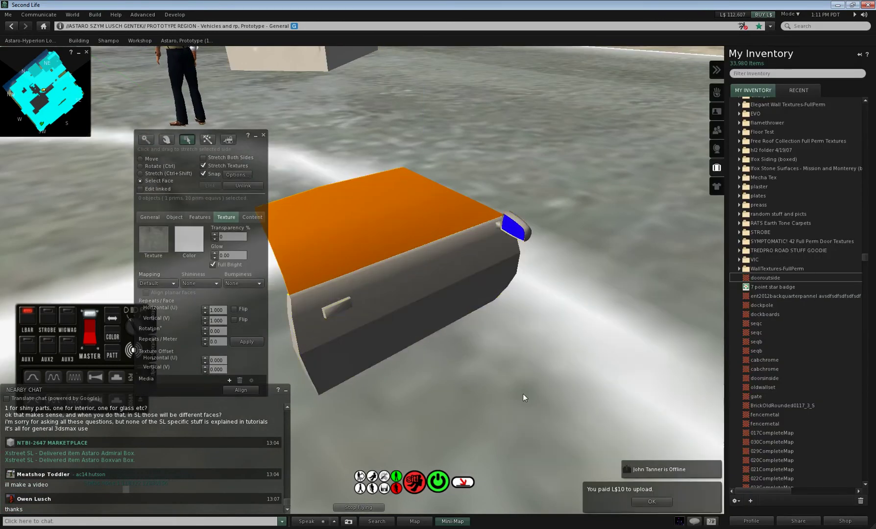
pyautogui.keyDown('alt'); pyautogui.moveTo(431, 264); pyautogui.dragTo(514, 244); pyautogui.keyUp('alt')
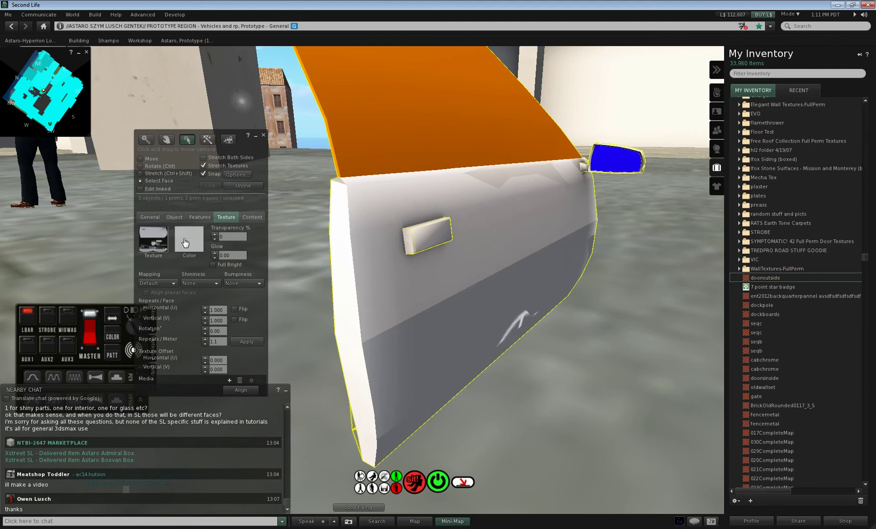